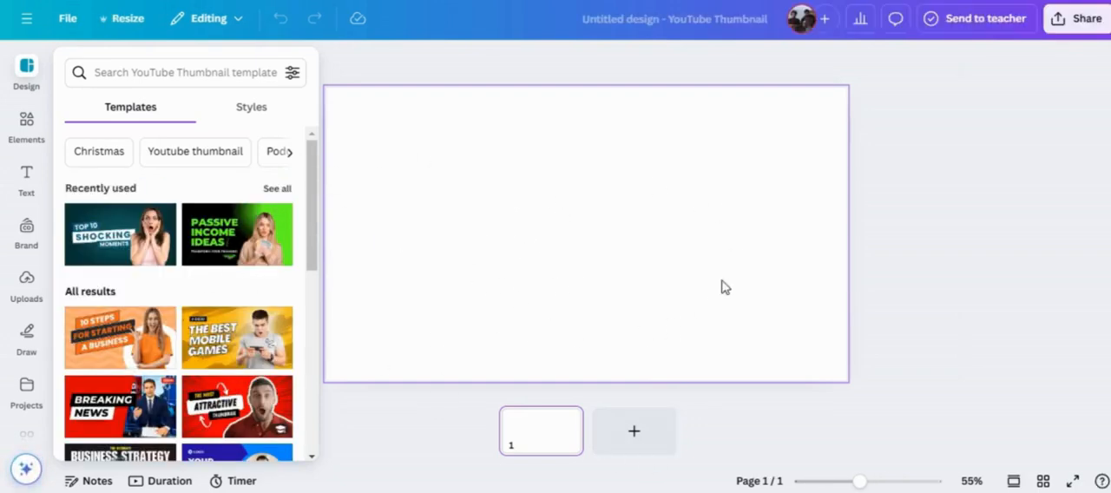
Add three blank pages to the design for a total of four.
left_click(618, 441)
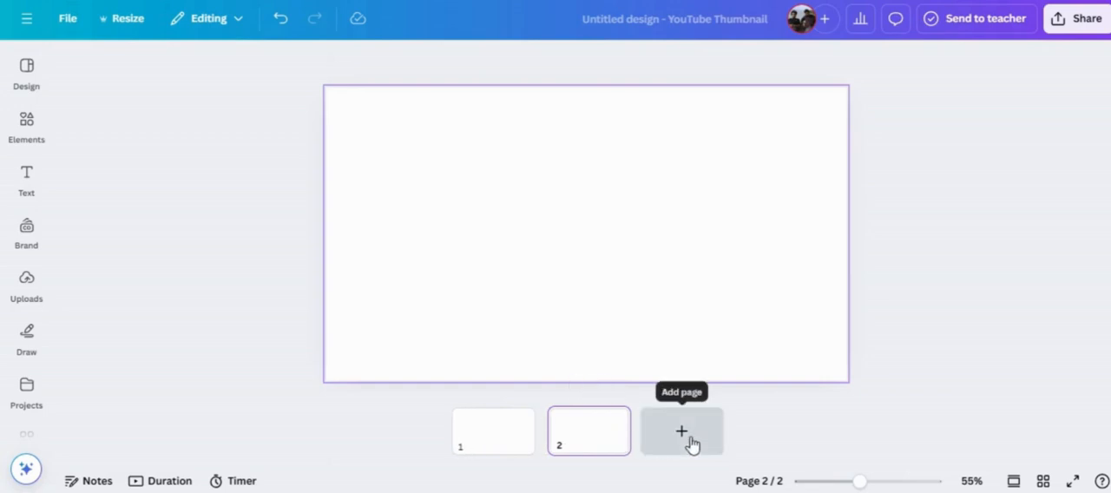
left_click(691, 443)
left_click(709, 444)
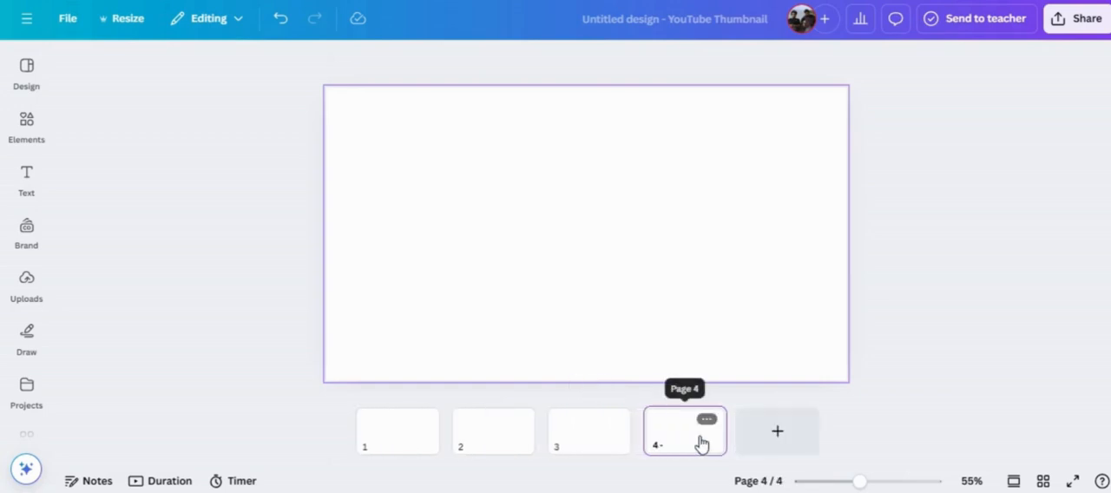
Search the elements library for Nature and show all matching photos.
left_click(31, 167)
left_click(31, 137)
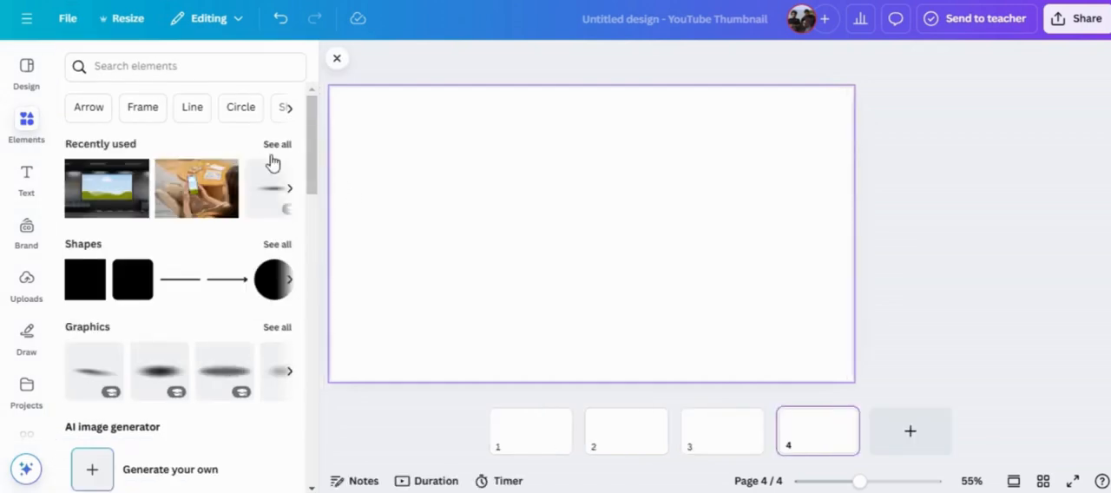
left_click(278, 145)
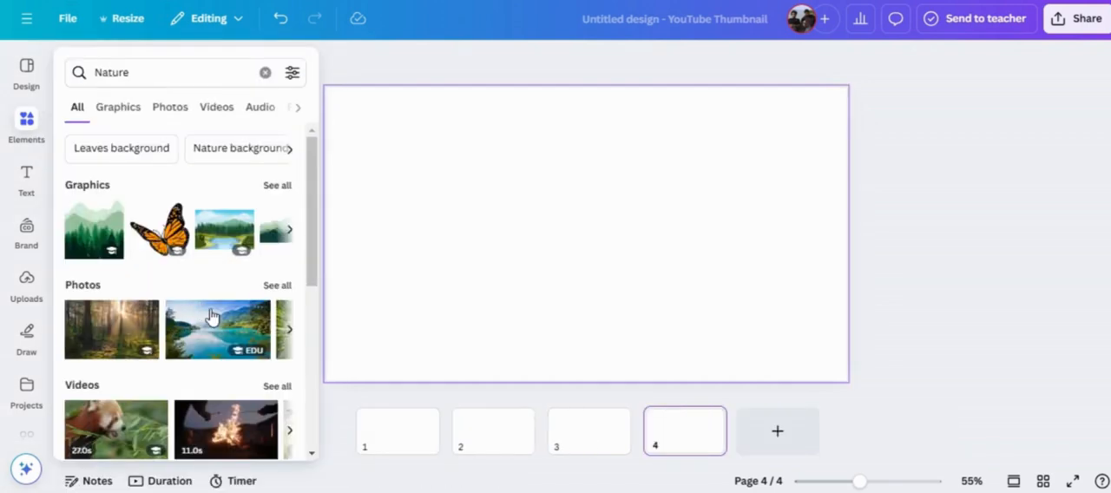
left_click(269, 286)
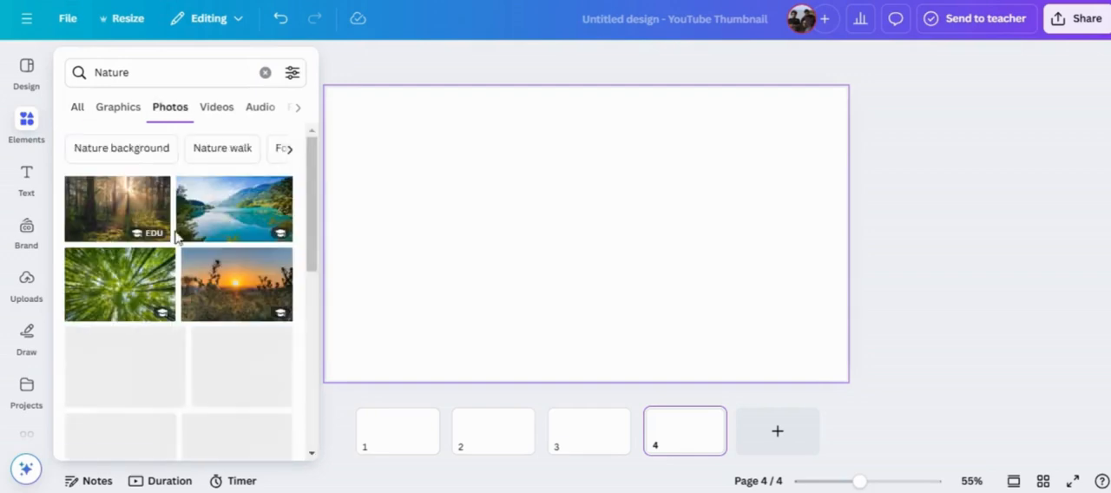
Add the photo of the woman in a yellow jacket to page 1 and enlarge it to fill the page.
scroll(202, 313, "down", 3)
scroll(174, 338, "down", 3)
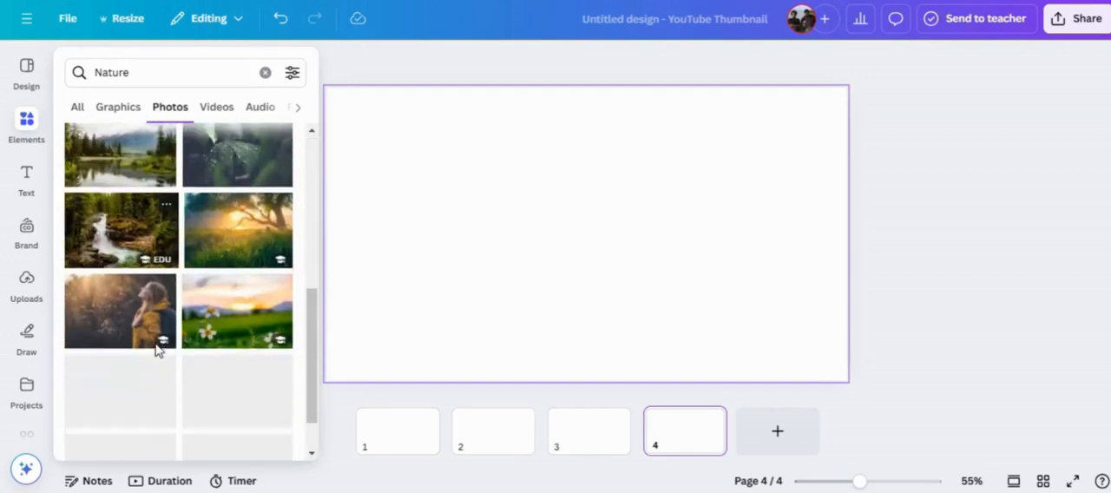
mouse_move(154, 287)
left_mouse_down()
mouse_move(164, 283)
mouse_move(135, 296)
left_mouse_up()
left_click(135, 296)
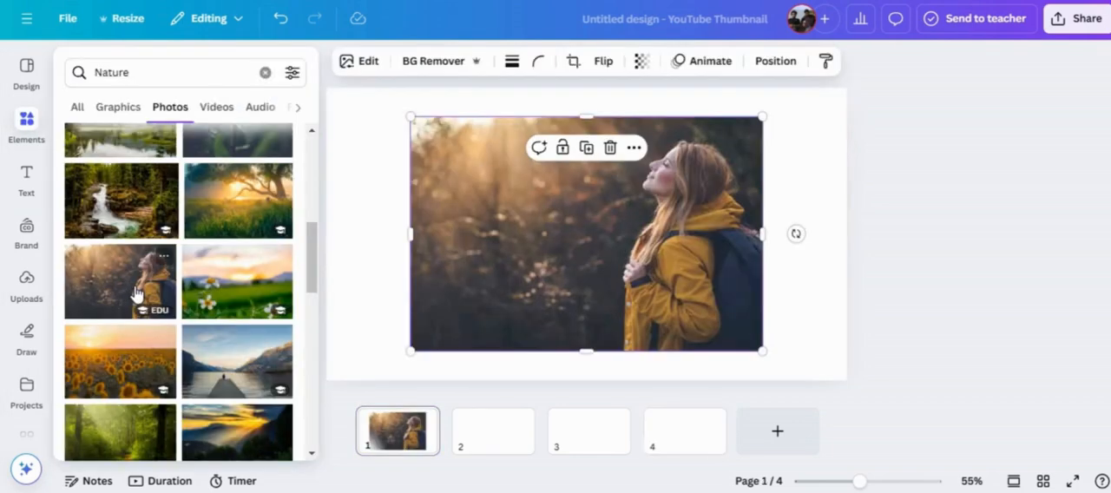
left_click_drag(573, 222, 485, 189)
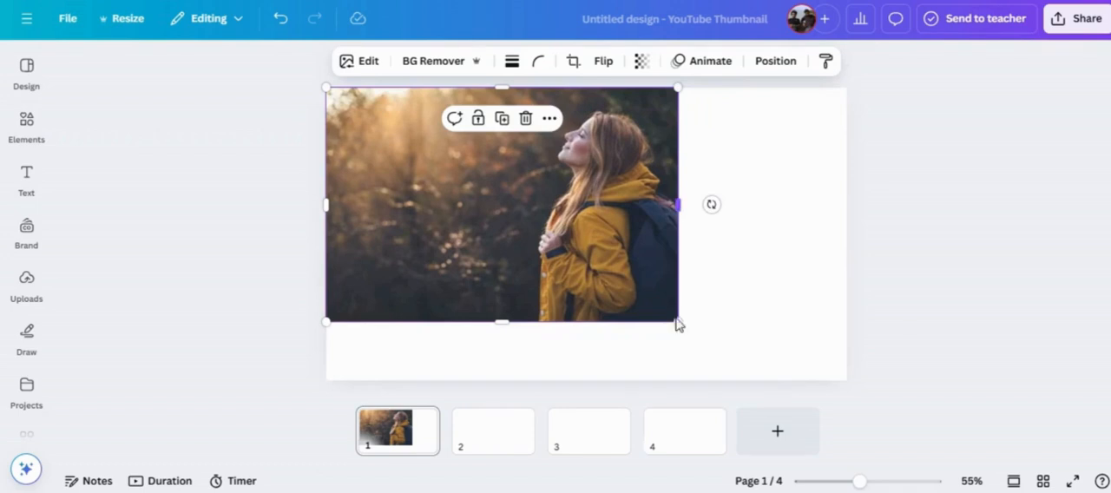
left_click_drag(727, 334, 789, 356)
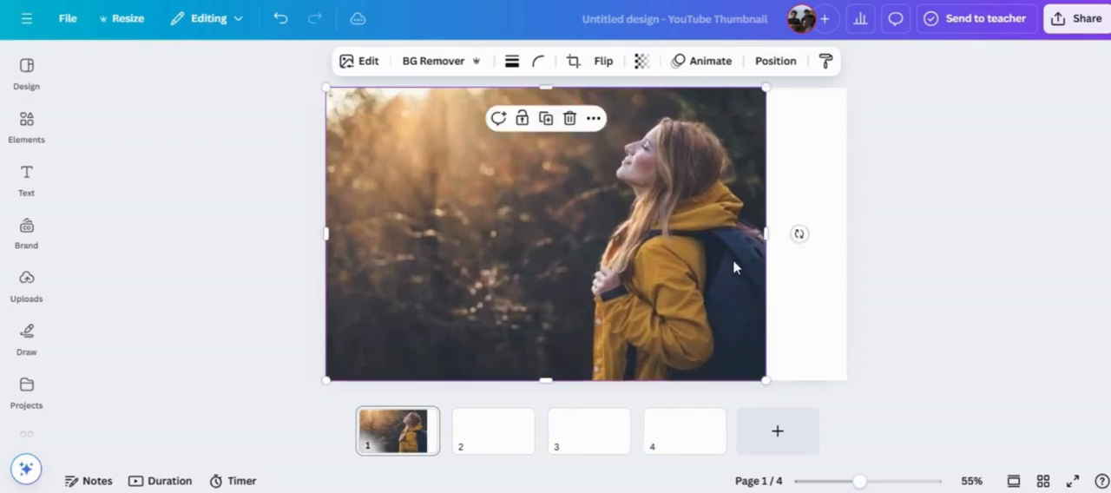
left_click_drag(766, 233, 848, 234)
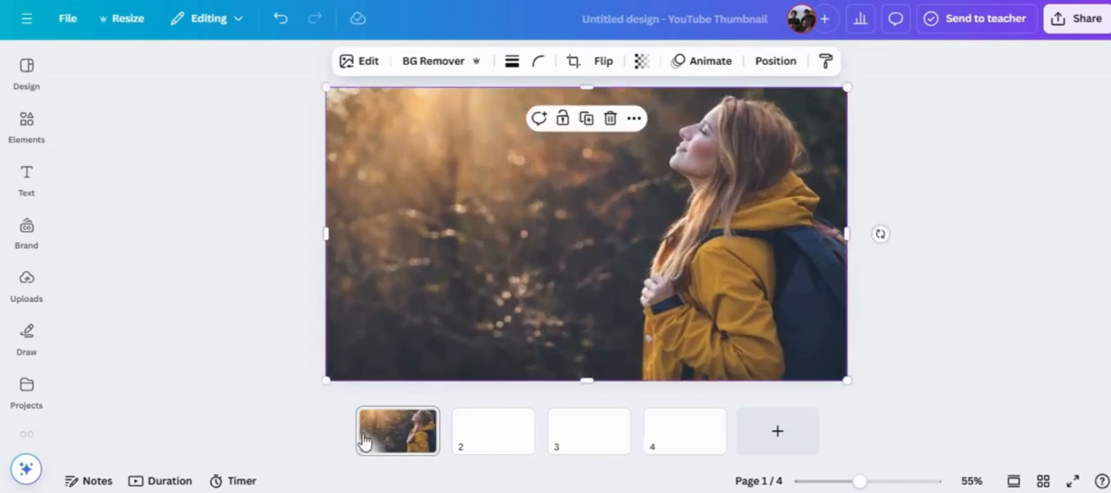
Add the sunflower field photo from the Nature results to page 2.
left_click(496, 447)
left_click(13, 245)
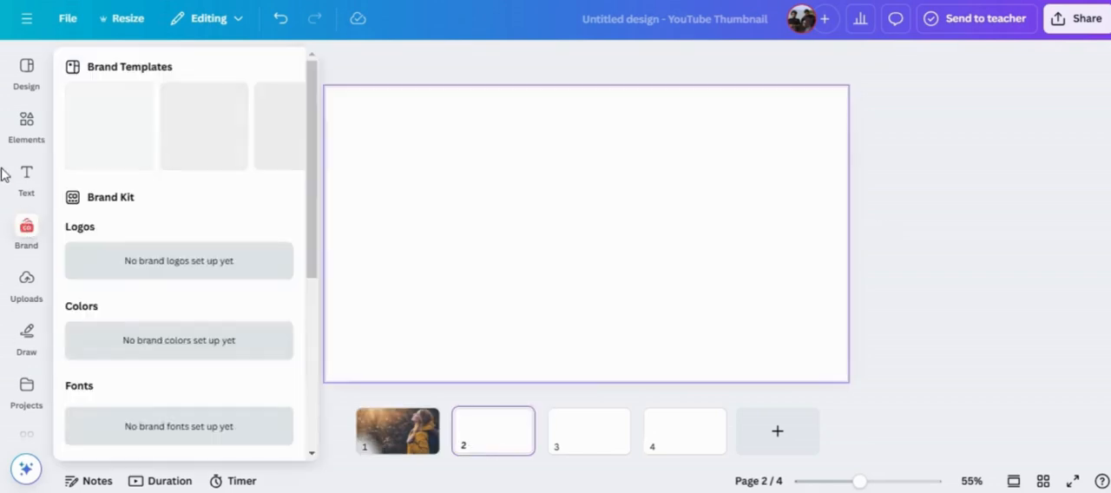
left_click(20, 126)
scroll(247, 265, "up", 1)
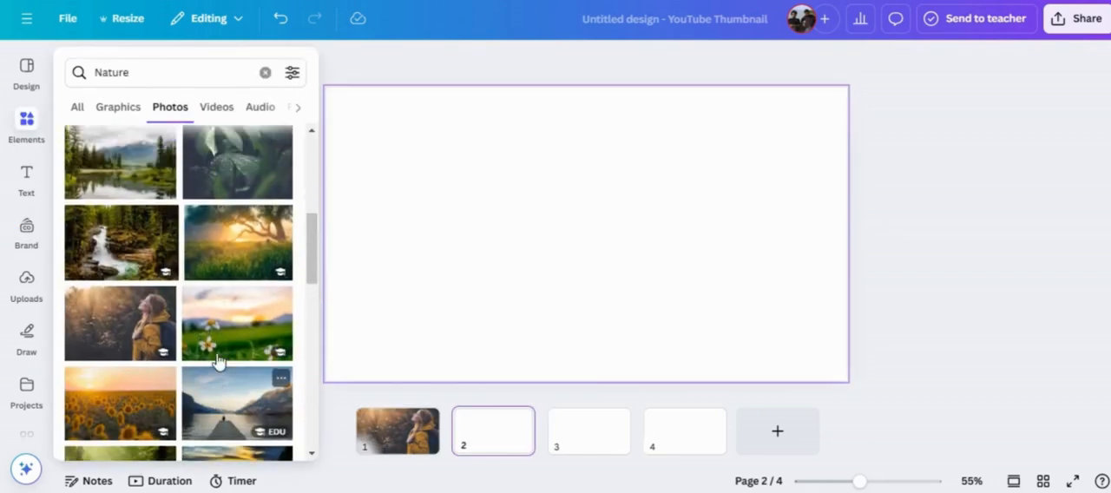
scroll(217, 295, "down", 3)
left_click_drag(117, 305, 252, 229)
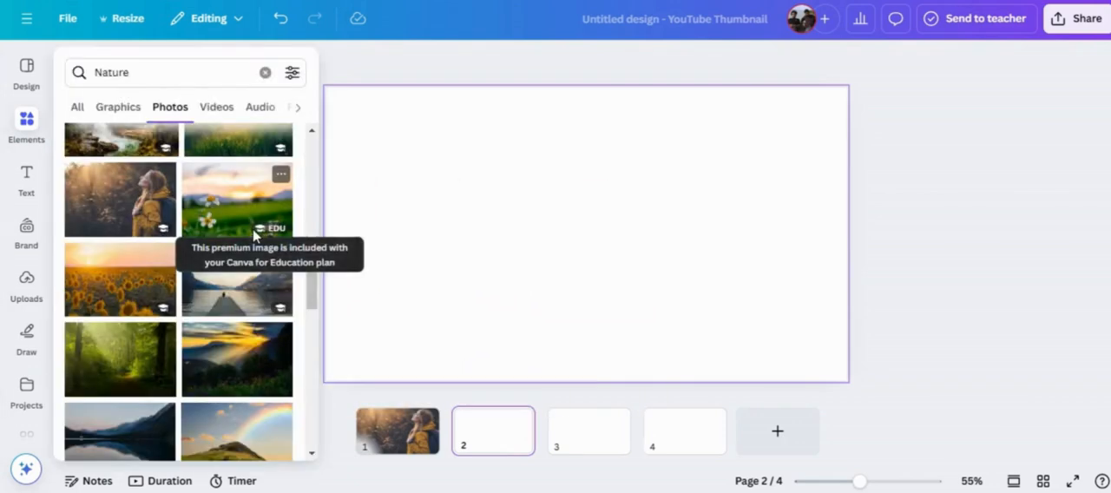
left_click(151, 293)
Align the sunflower photo with the page's upper-left corner and stretch it across the full page width.
left_click_drag(499, 186, 413, 178)
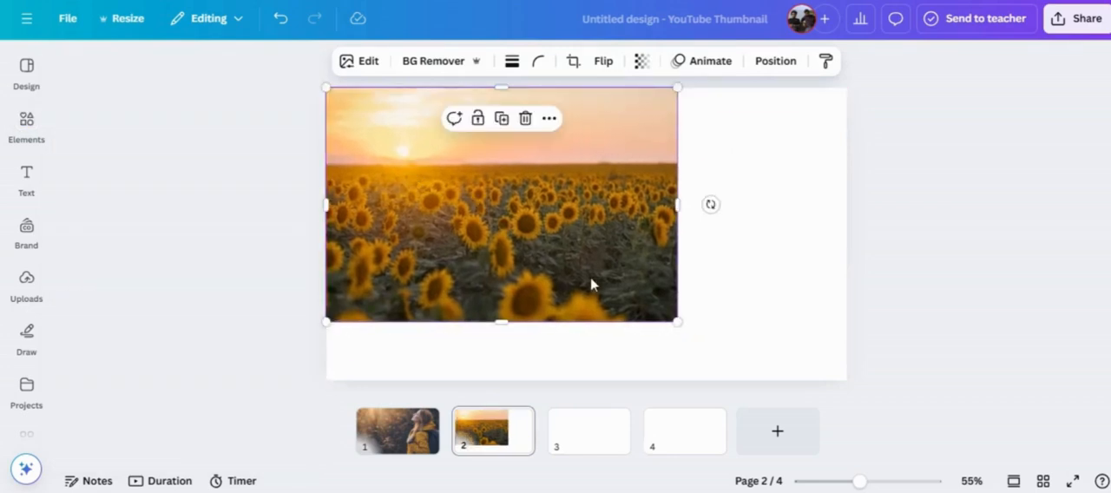
left_click_drag(685, 323, 771, 354)
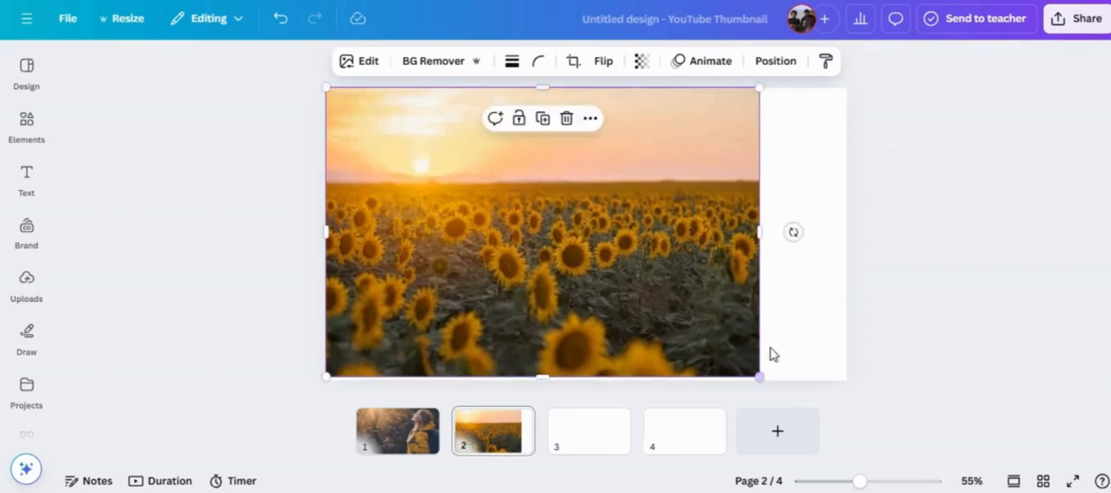
left_click_drag(769, 239, 849, 232)
Add the photo of the sunset behind bushes to page 3 and enlarge it to fill the page.
left_click(593, 429)
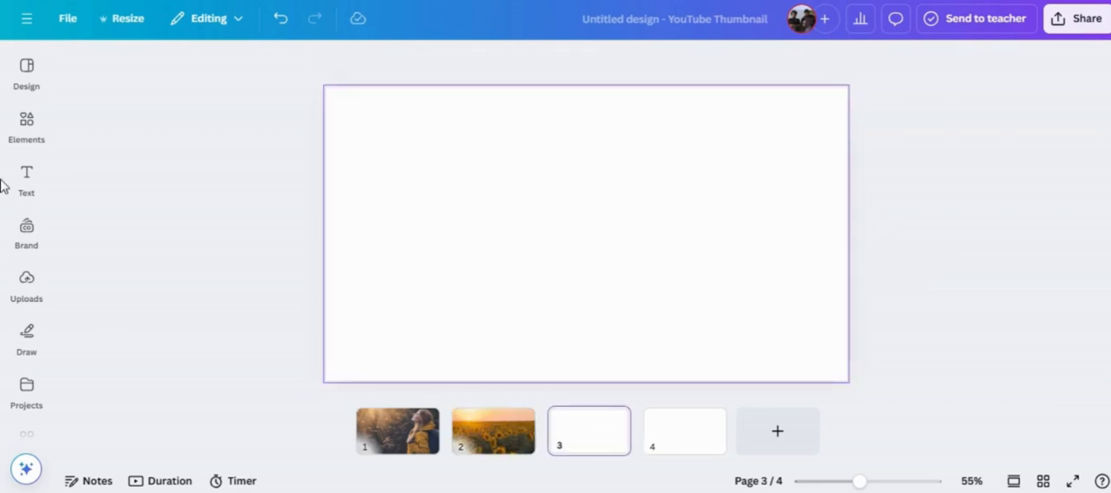
left_click(21, 135)
scroll(385, 202, "up", 2)
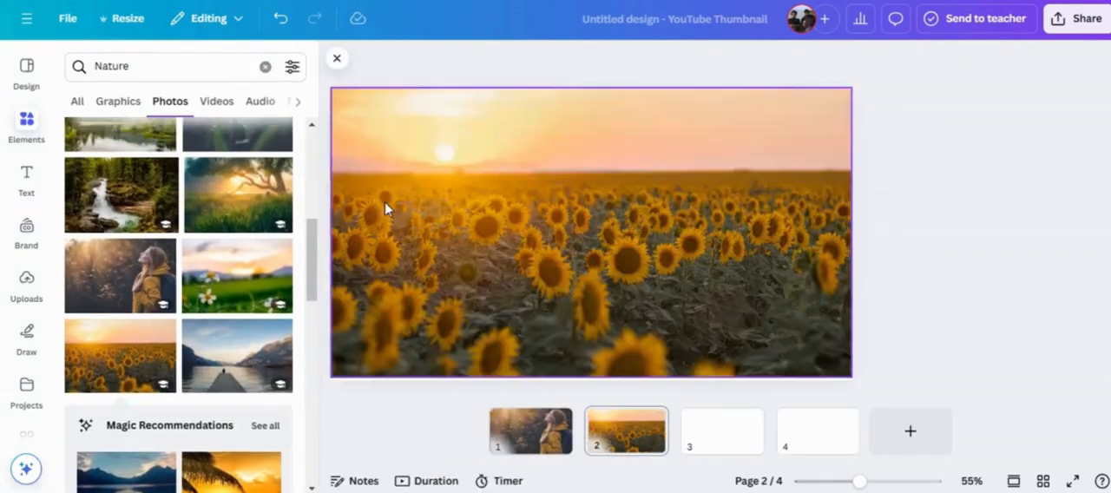
scroll(182, 227, "up", 3)
scroll(178, 227, "up", 3)
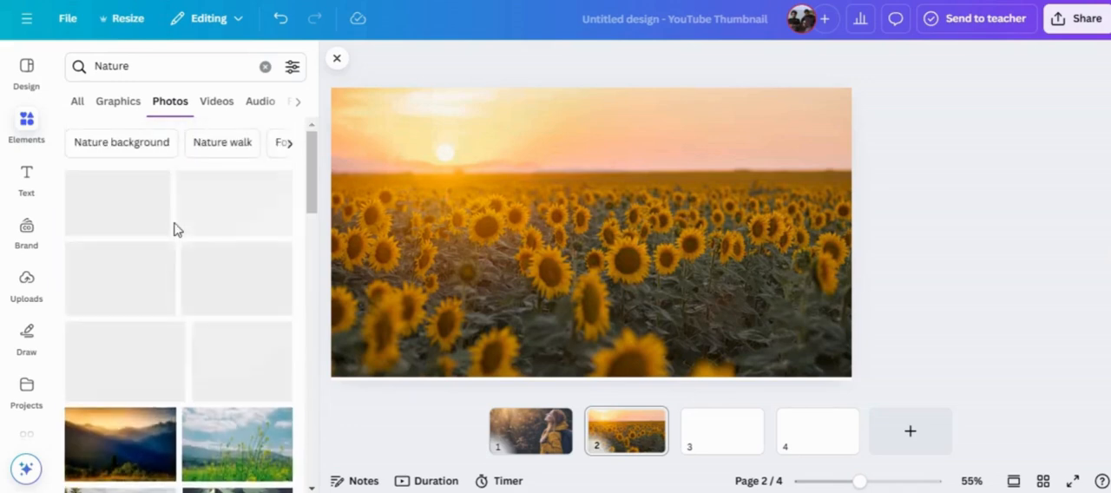
left_click(721, 431)
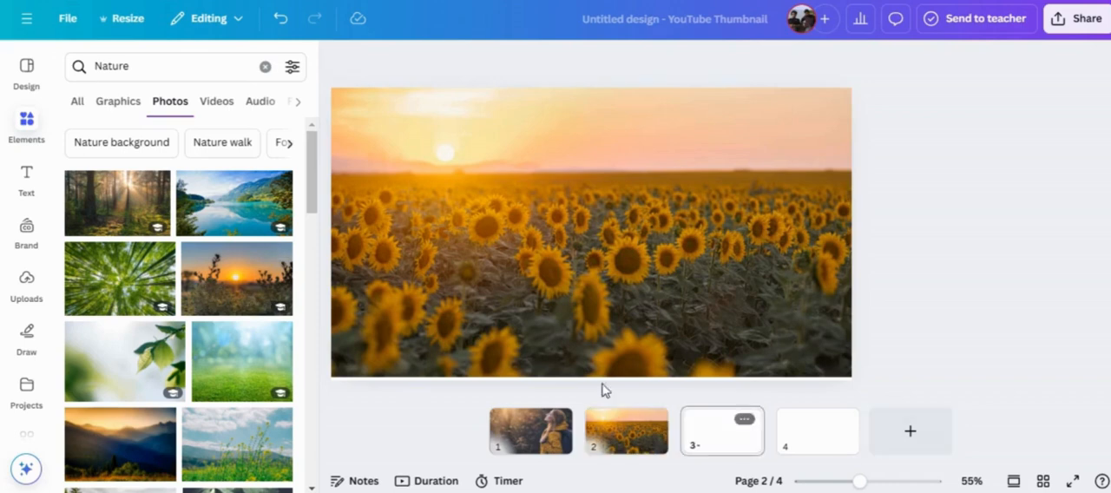
left_click_drag(221, 288, 461, 236)
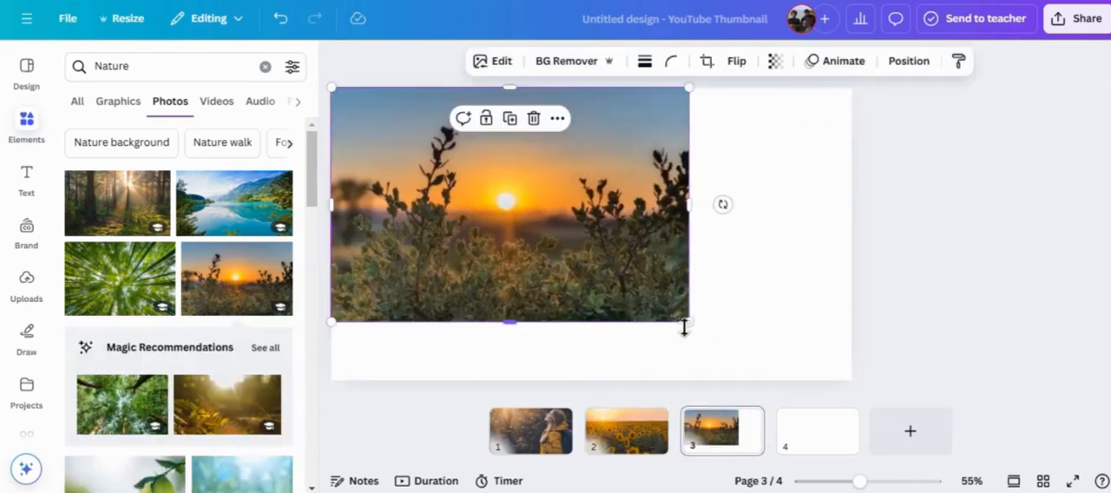
left_click_drag(685, 325, 786, 379)
left_click_drag(786, 235, 851, 238)
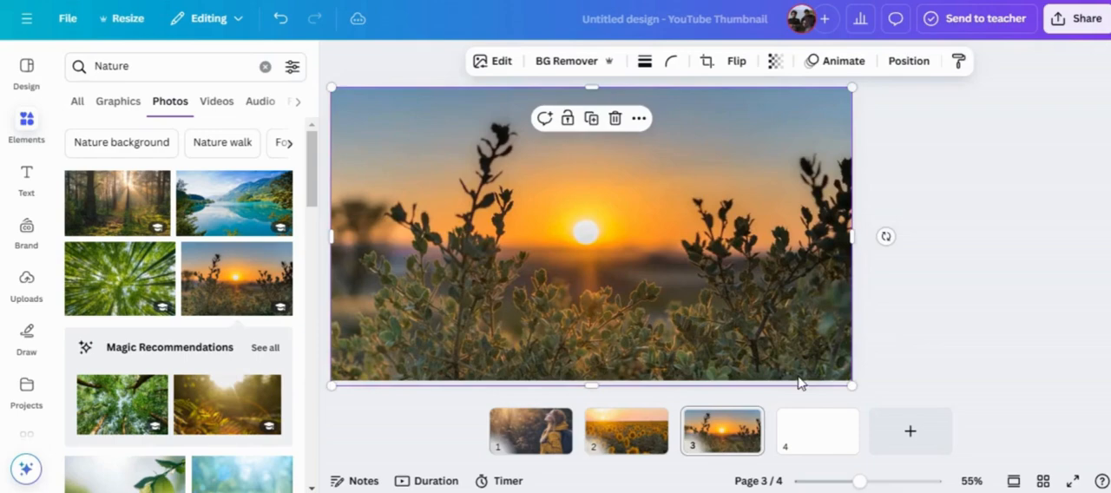
Add the turquoise mountain lake photo to page 4 and enlarge it to fill the page.
left_click(817, 430)
scroll(174, 300, "down", 15)
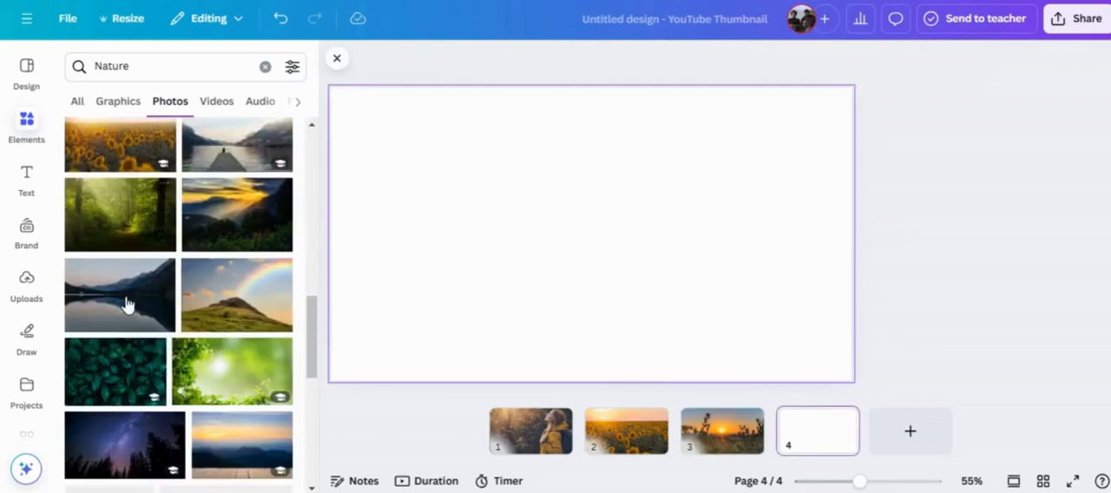
scroll(122, 306, "down", 10)
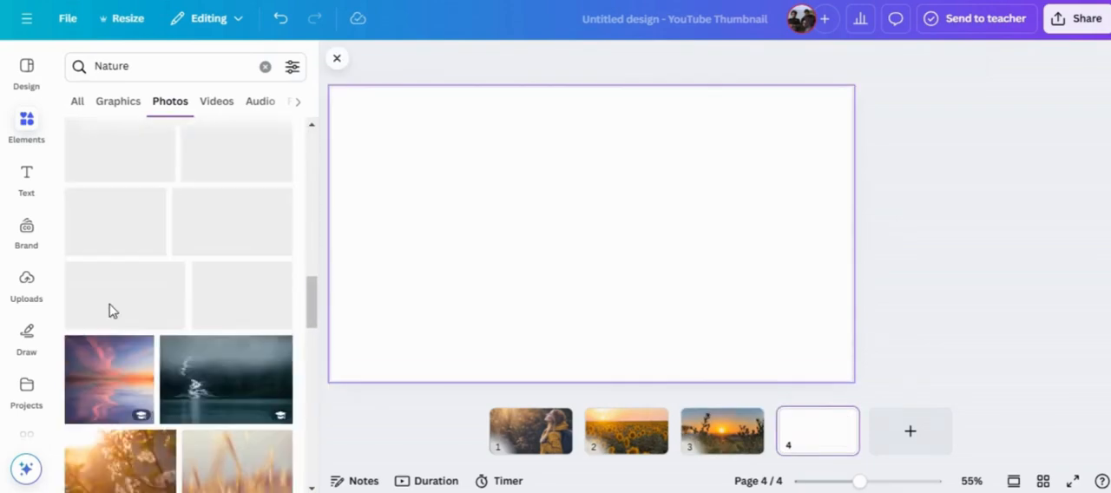
scroll(112, 311, "up", 3)
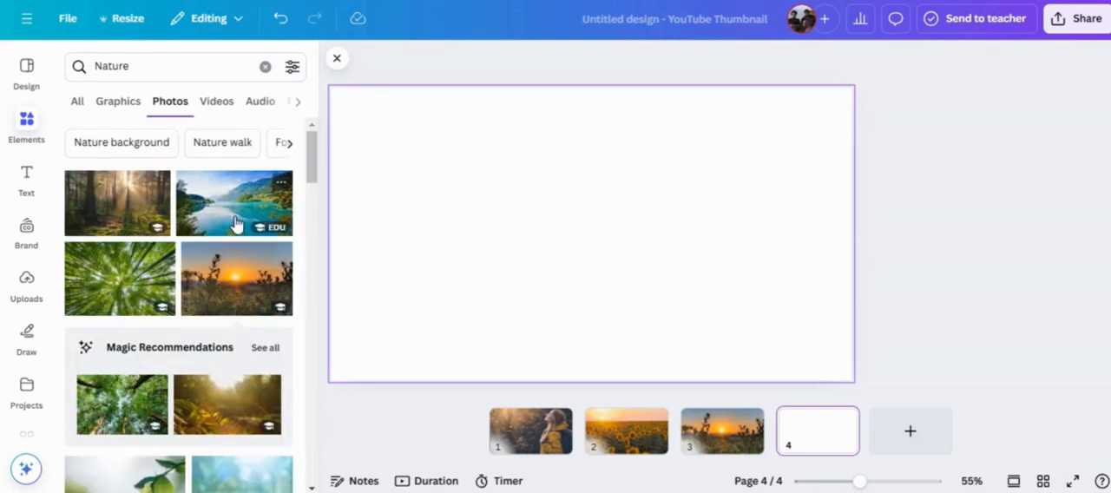
left_click(230, 216)
left_click_drag(640, 253, 586, 223)
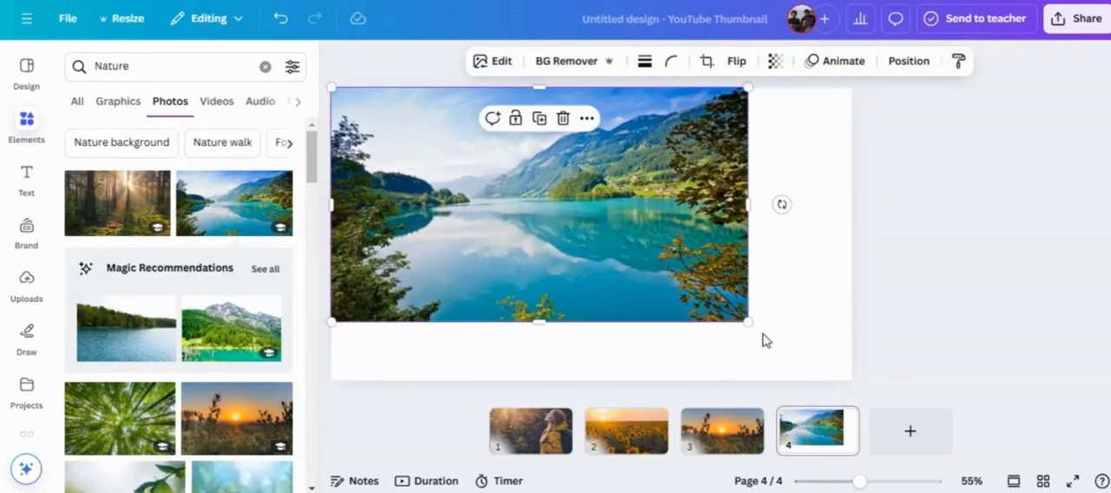
left_click_drag(751, 326, 854, 382)
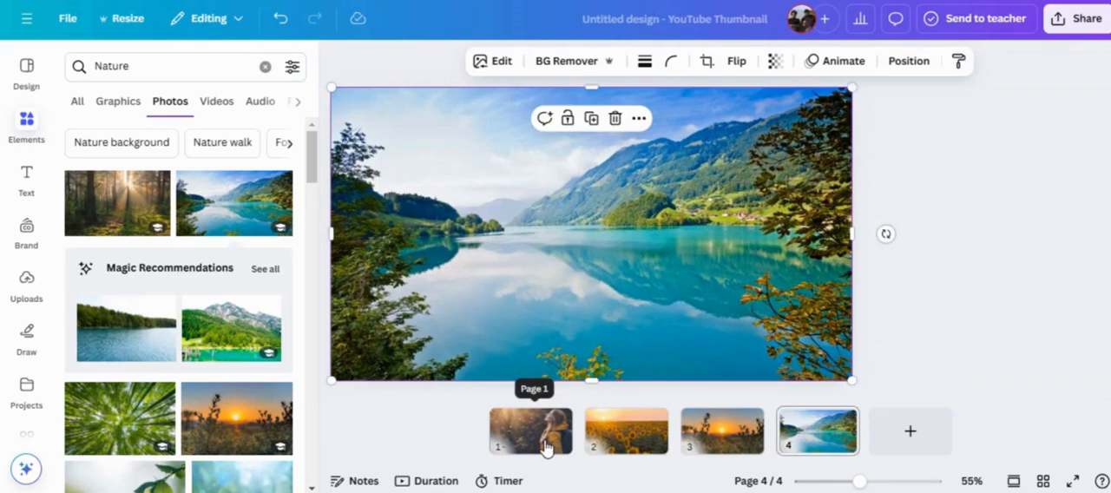
Copy the photo of the woman from page 1 and paste it onto page 2.
left_click(546, 447)
right_click(529, 302)
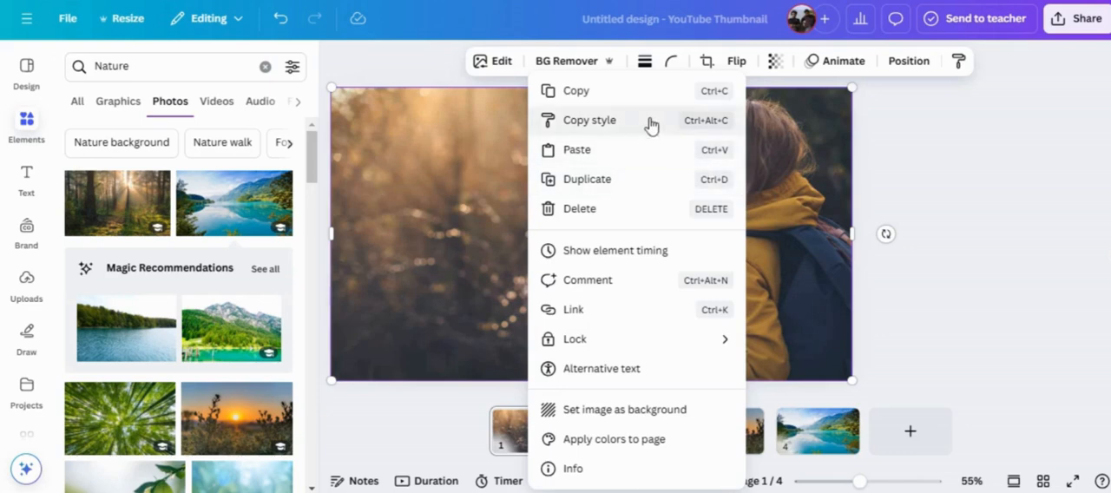
left_click(608, 92)
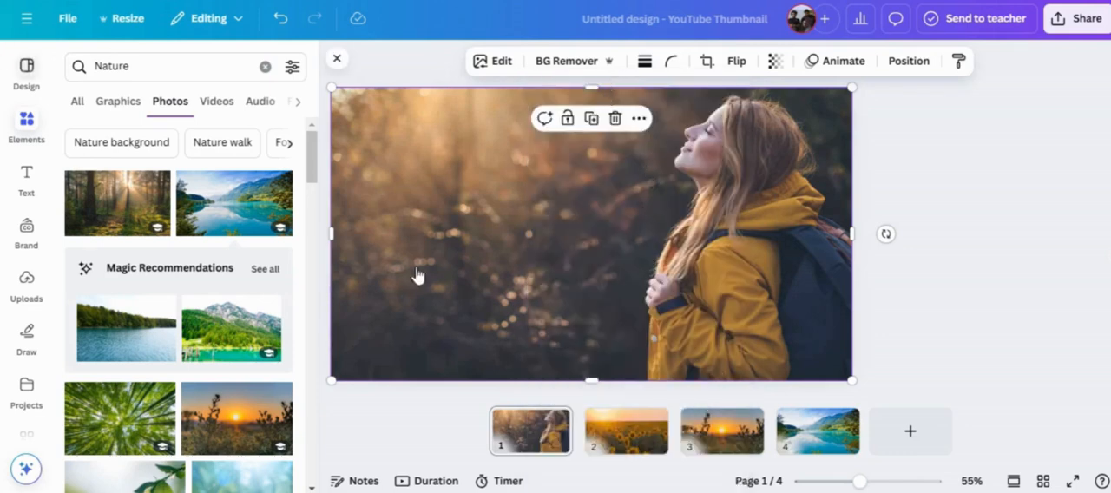
left_click(640, 450)
left_click(407, 210)
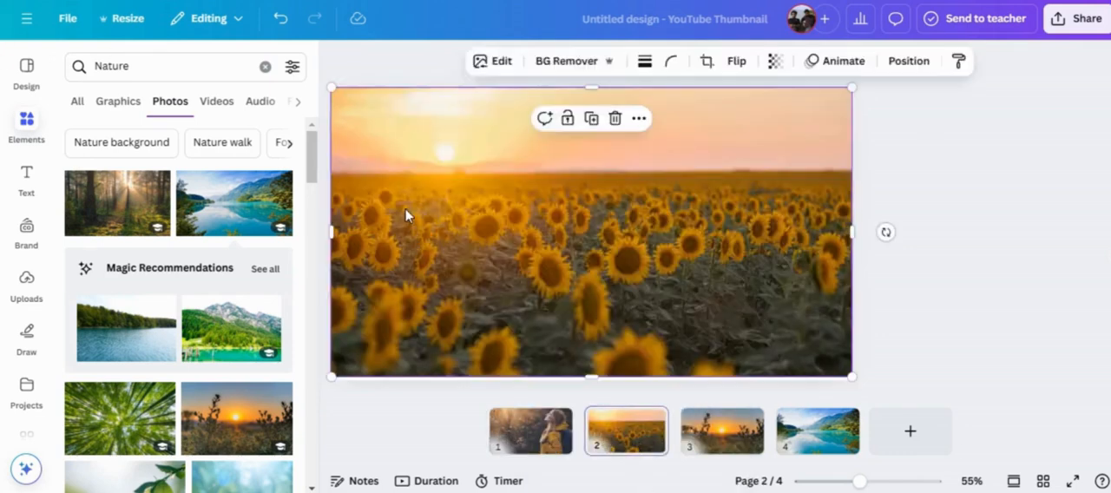
right_click(407, 210)
left_click(453, 109)
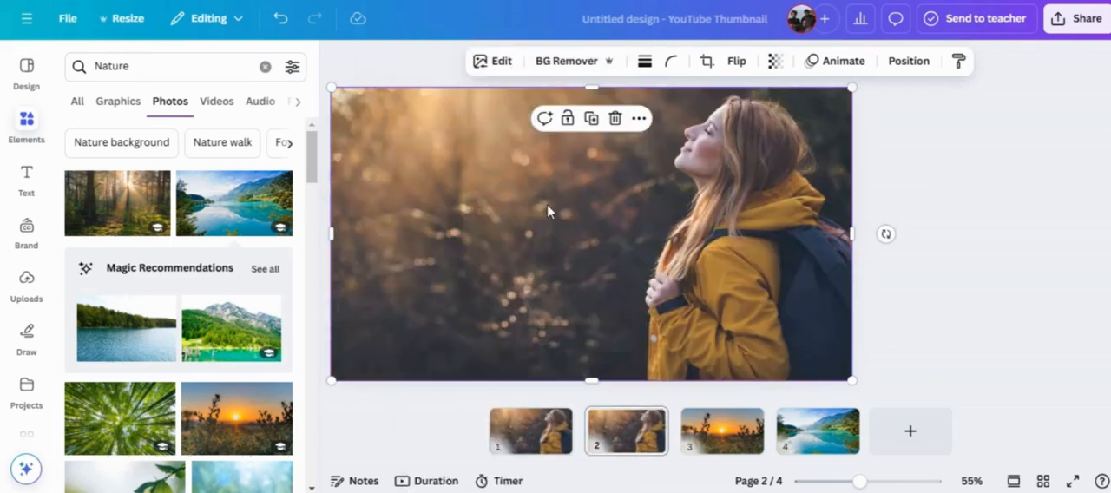
Send the pasted photo of the woman backward behind the sunflower photo on page 2.
left_click(907, 61)
left_click(237, 144)
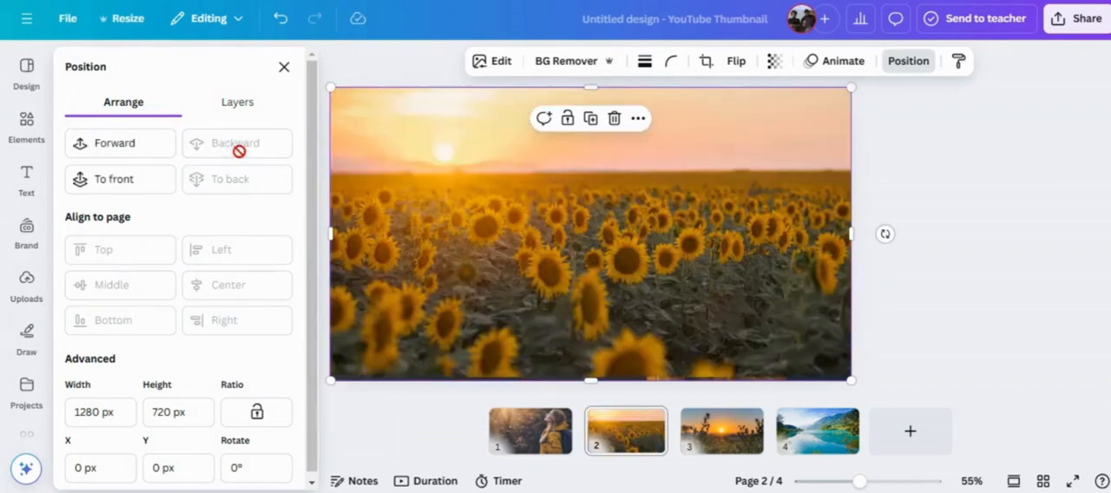
left_click(619, 394)
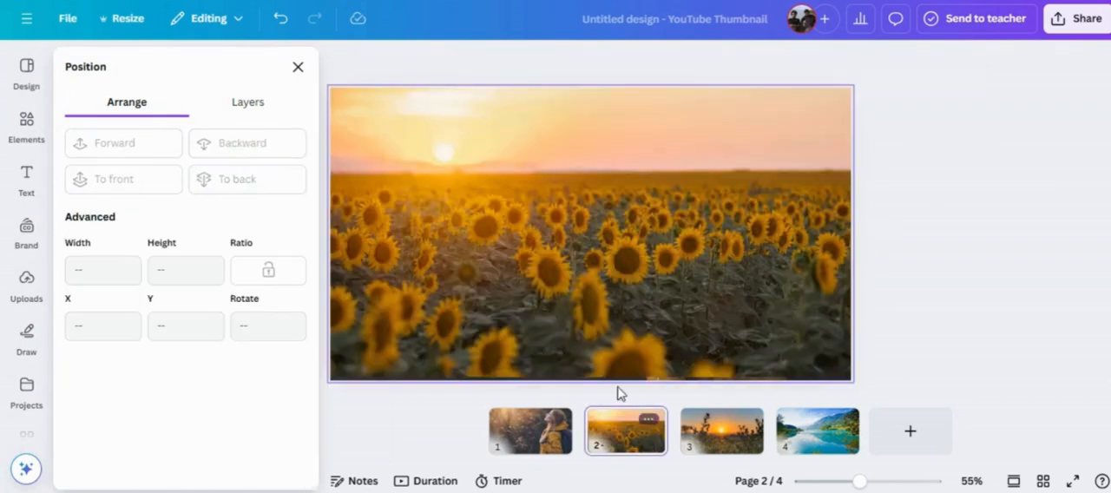
Copy the sunflower photo from page 2, paste it onto page 3 and send it backward behind the sunset photo.
left_click(575, 266)
right_click(574, 266)
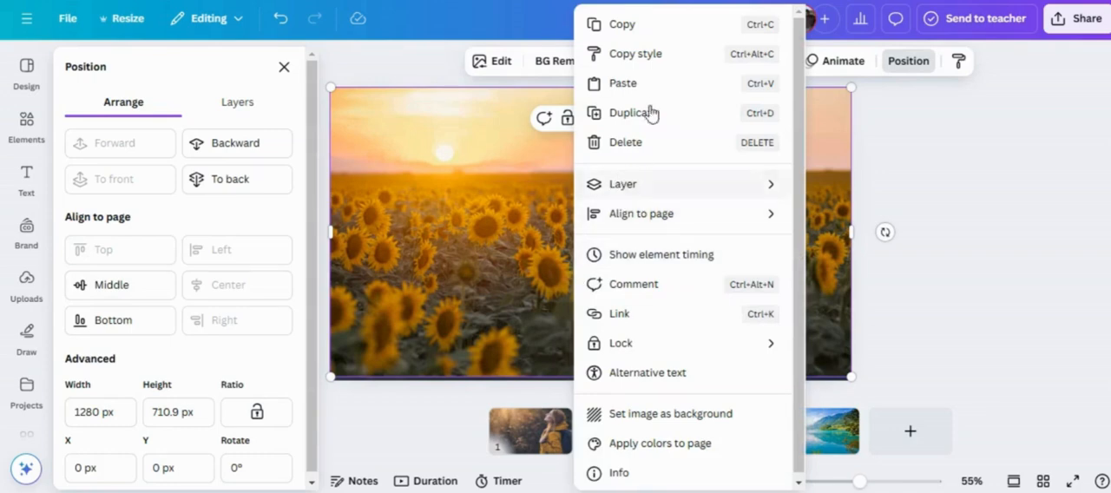
left_click(650, 33)
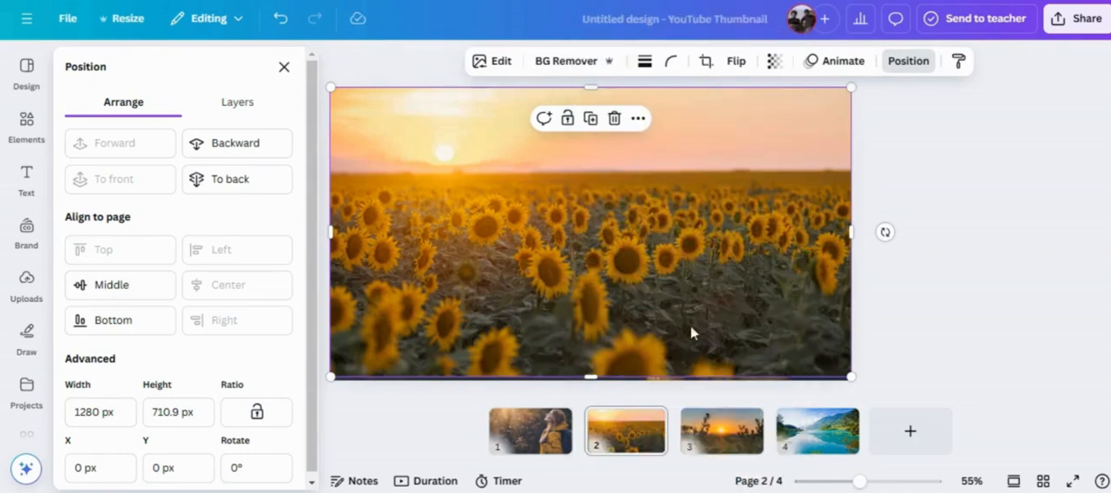
left_click(706, 434)
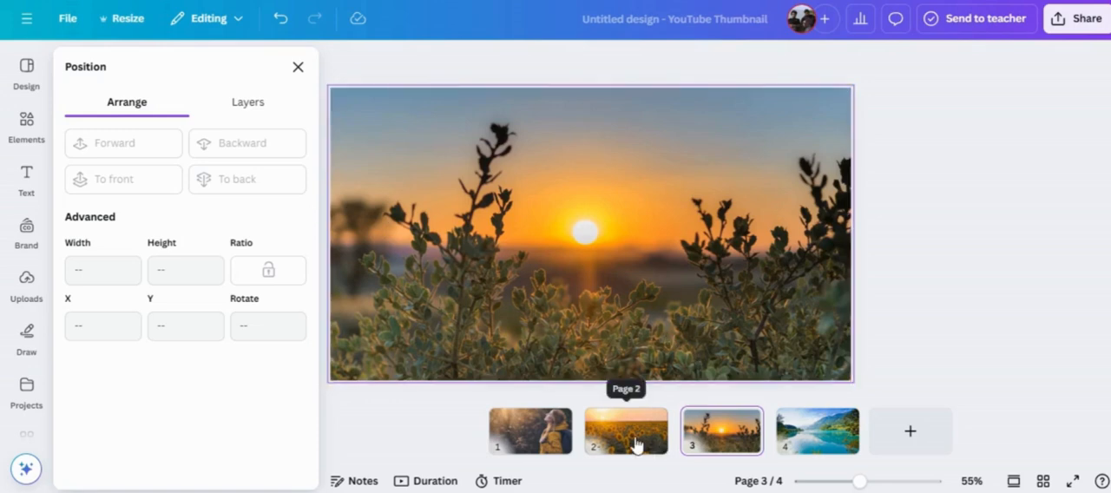
right_click(595, 299)
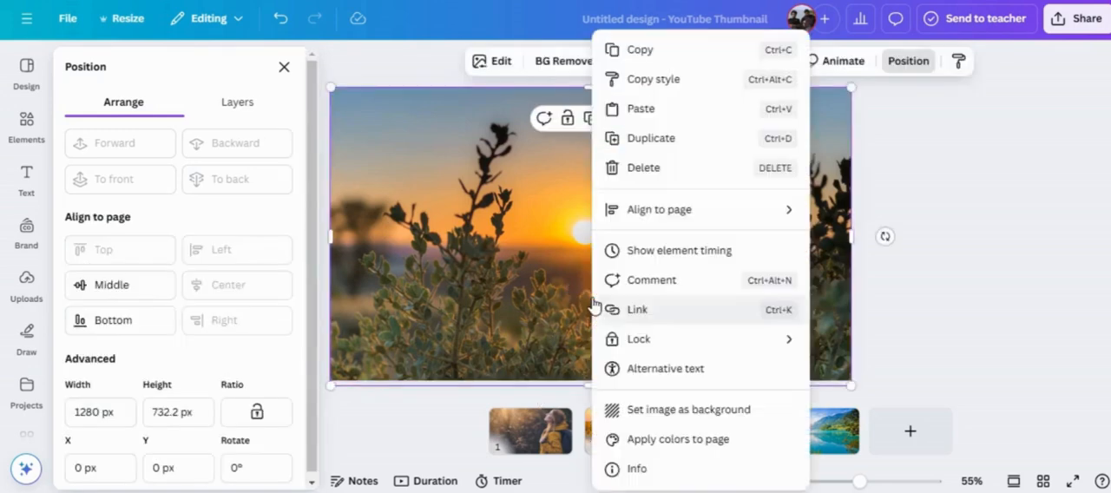
left_click(623, 109)
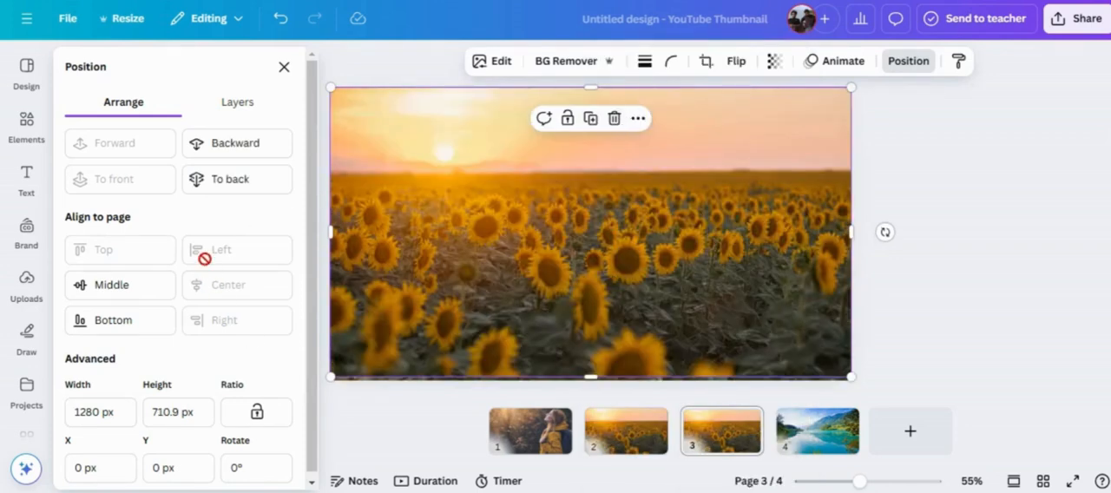
left_click(250, 149)
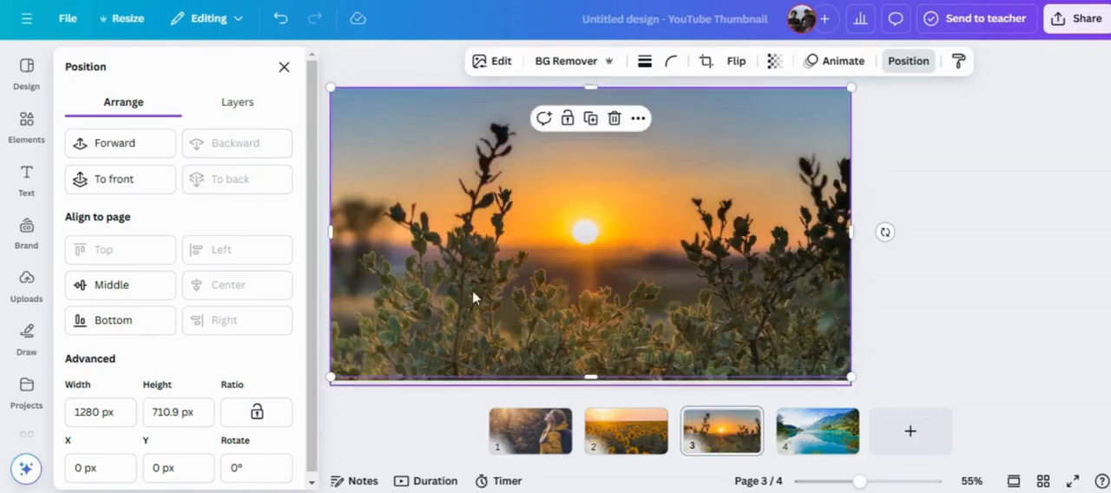
Copy the sunset photo from page 3, paste it onto page 4 and send it backward behind the lake photo.
right_click(634, 232)
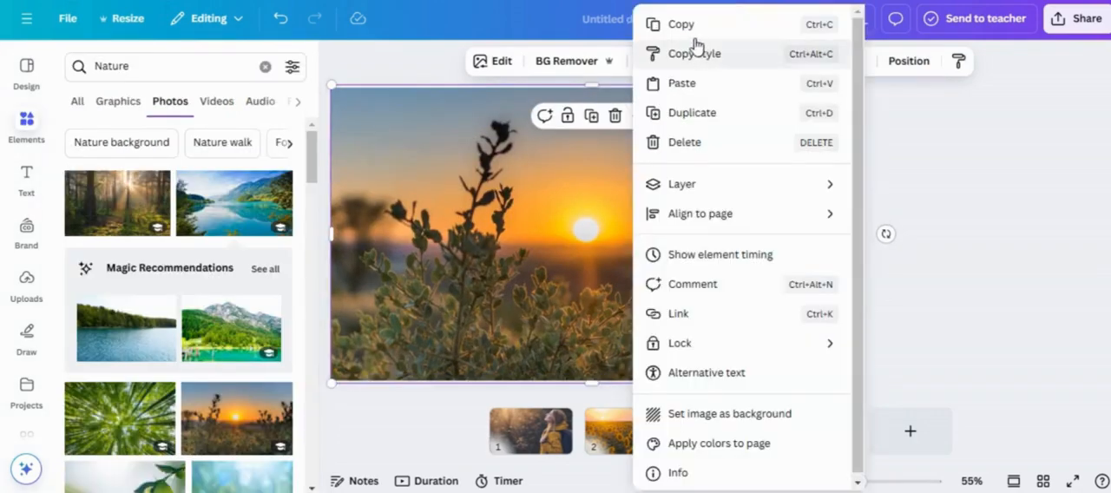
left_click(692, 24)
left_click(806, 451)
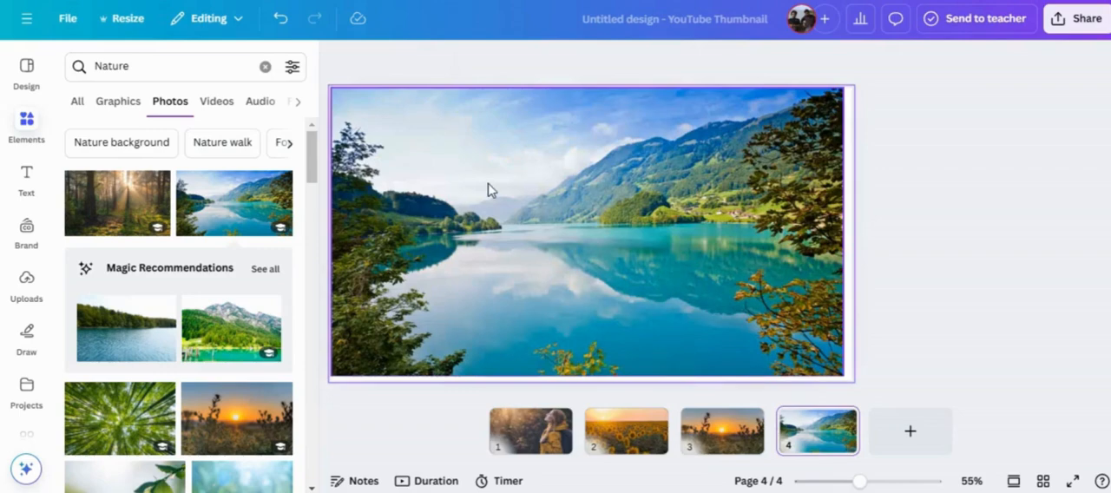
right_click(486, 189)
left_click(550, 122)
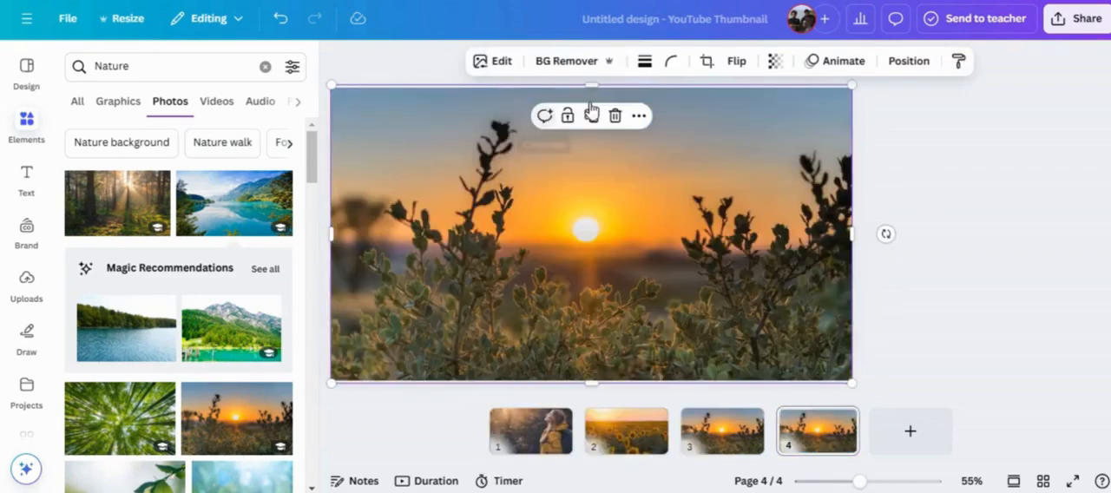
left_click(908, 61)
left_click(216, 145)
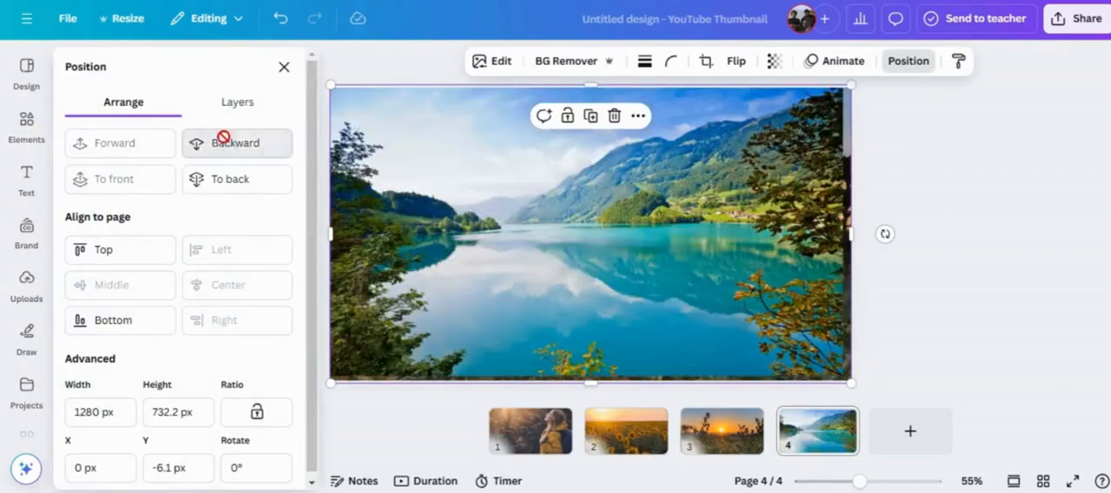
Set the timing of all four pages to 2.0 seconds and shorten page 1 to 1.0 second.
left_click(792, 61)
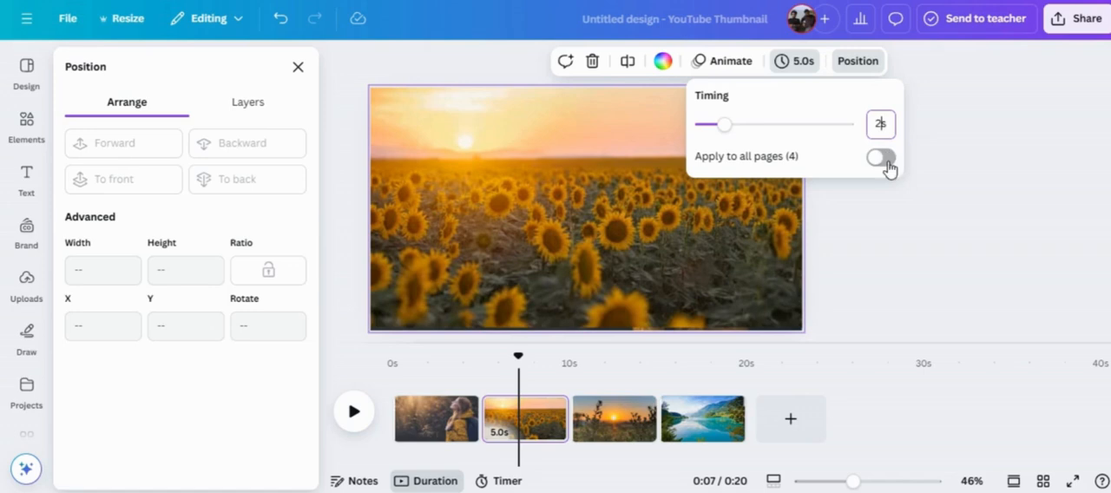
left_click(883, 158)
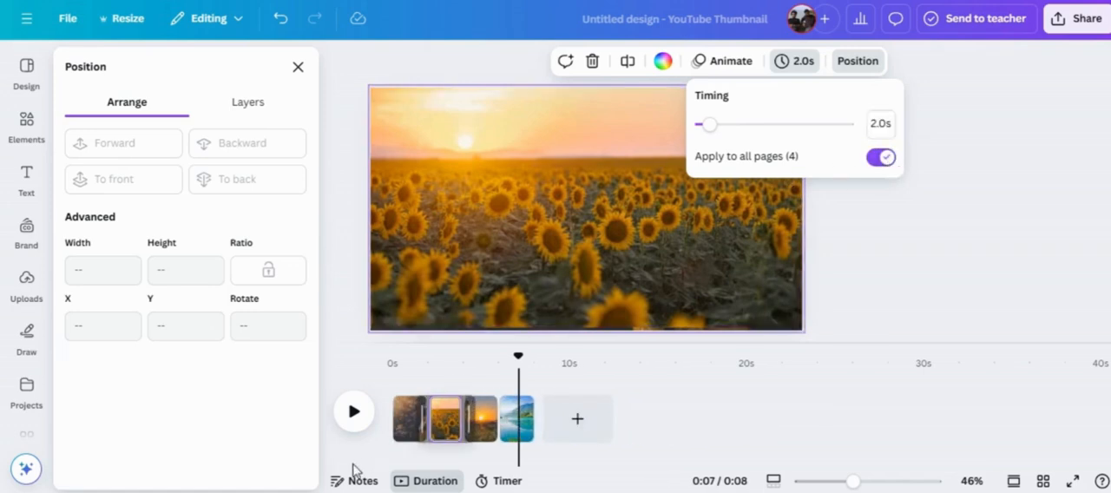
left_click(399, 431)
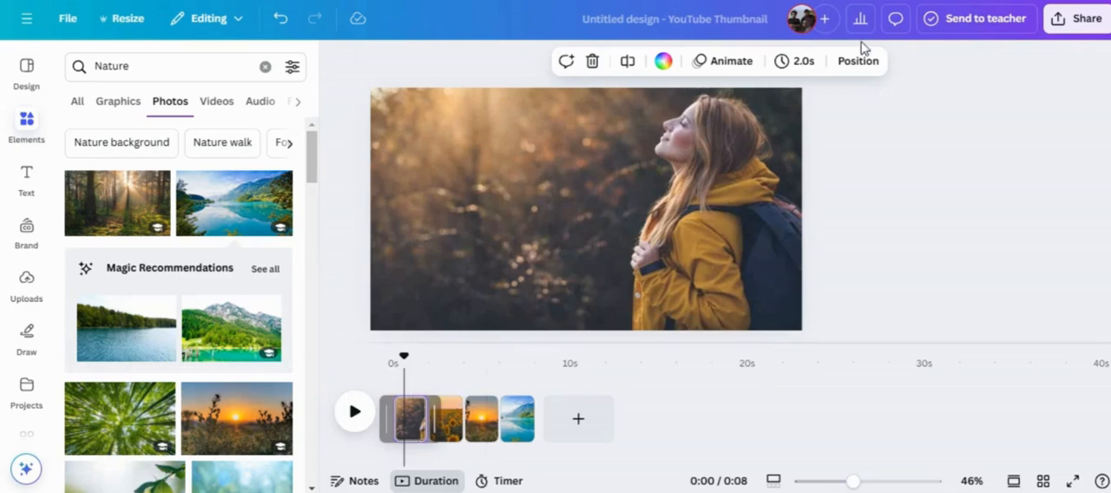
left_click(804, 71)
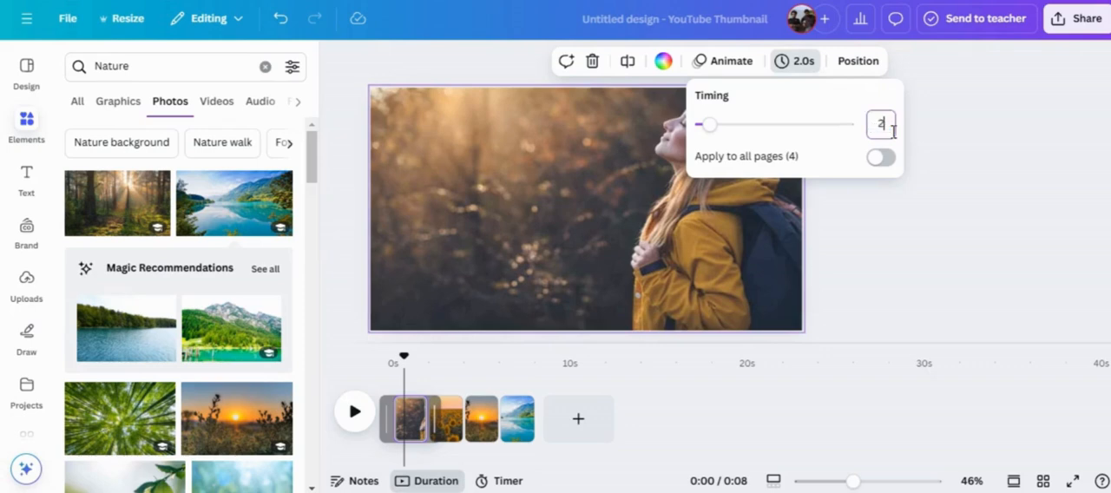
key("Return")
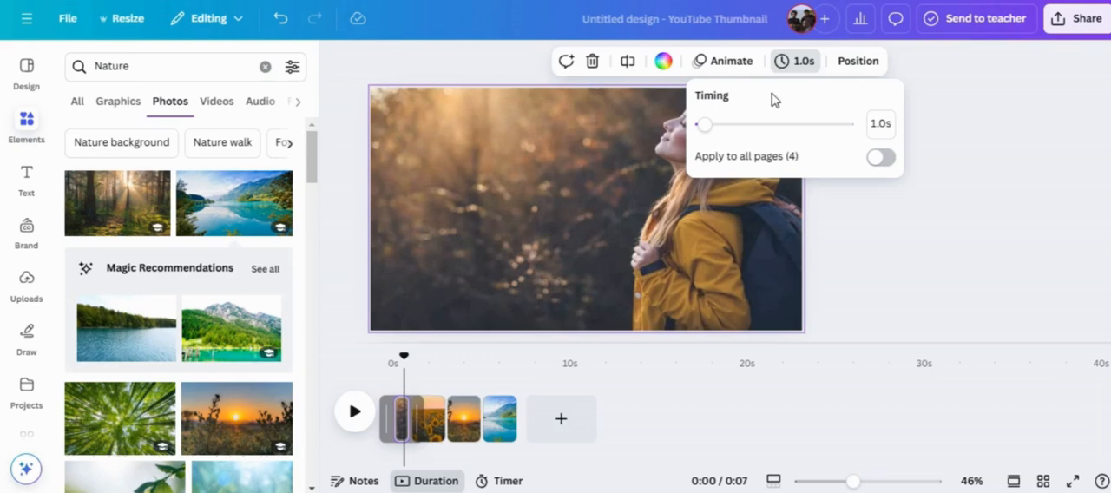
left_click(896, 229)
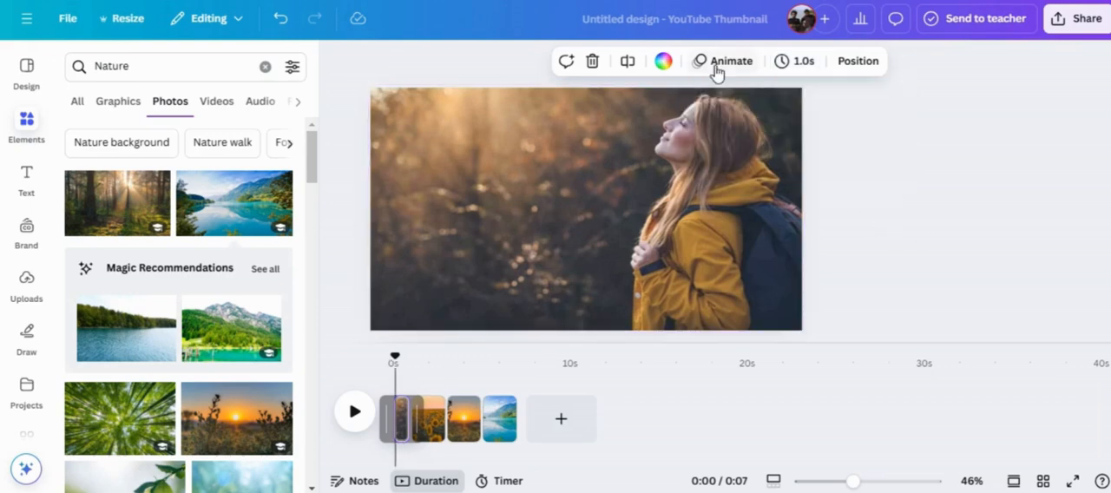
Apply the Brush animation to the photo of the woman on page 1, on enter with the Curve style.
left_click(684, 117)
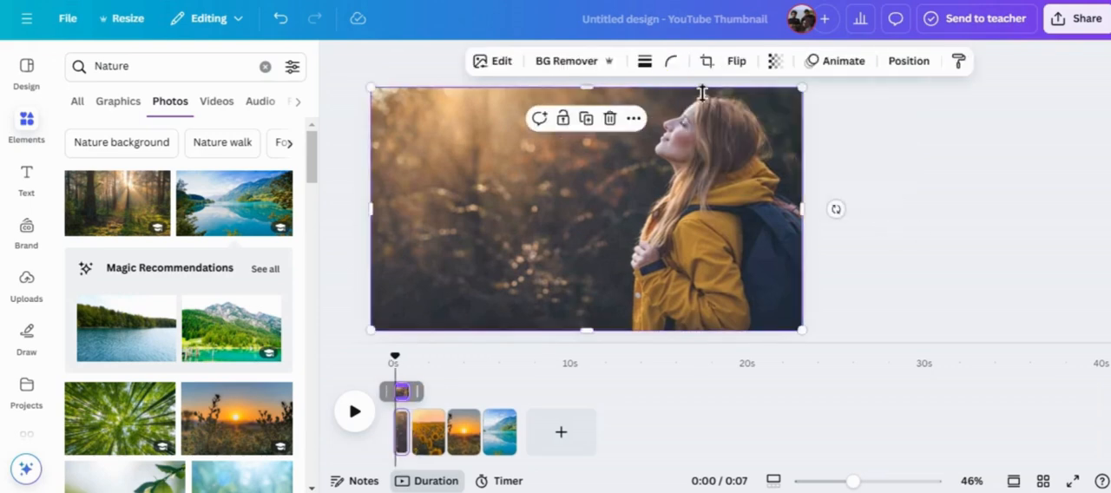
left_click(834, 62)
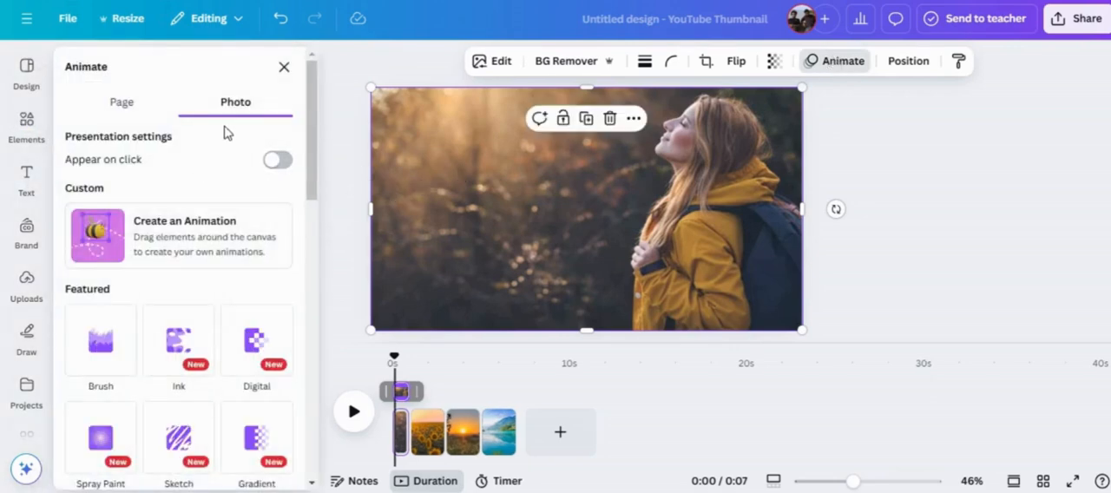
scroll(104, 269, "down", 1)
left_click(104, 265)
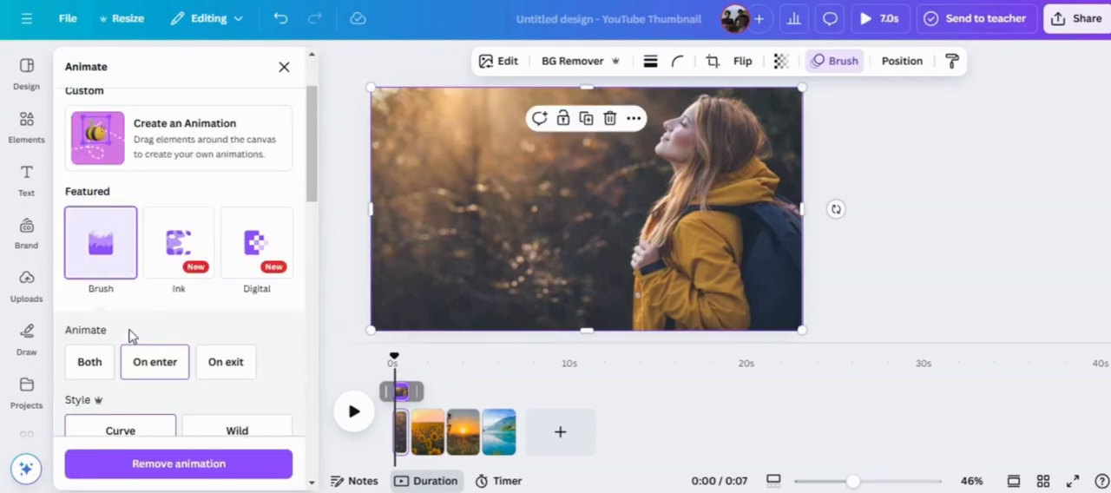
scroll(126, 332, "down", 2)
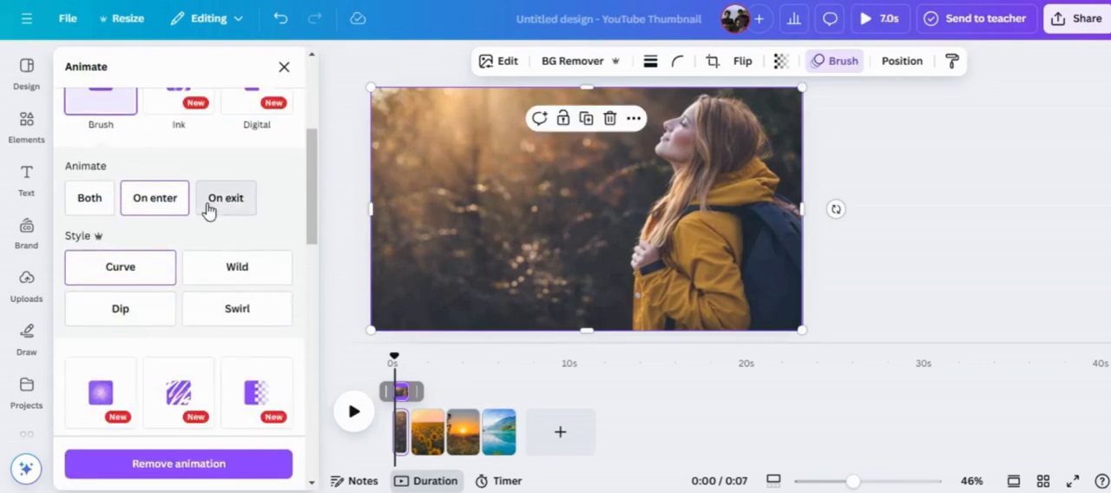
left_click(149, 280)
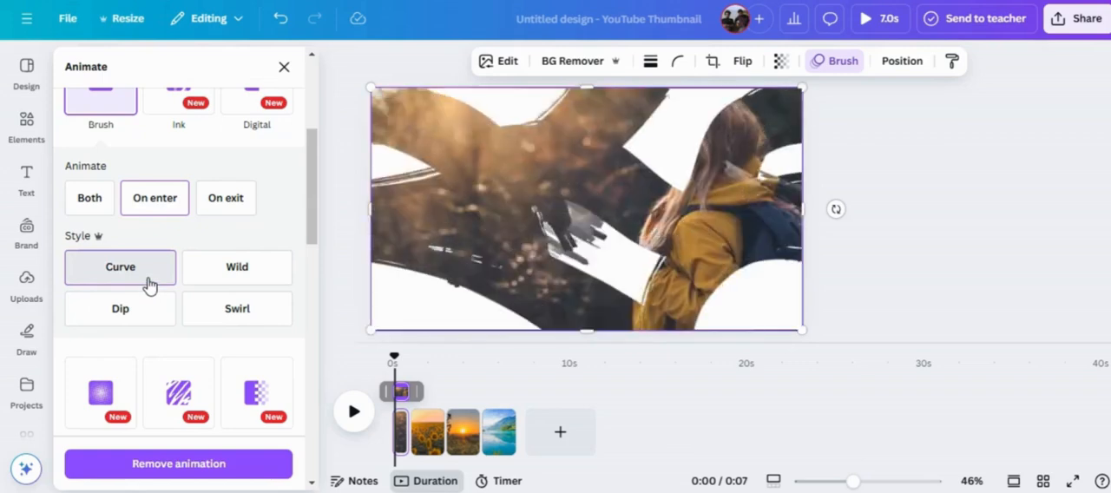
Apply the Brush animation to the sunflower photo on page 2, on enter with the Wild style.
left_click(426, 427)
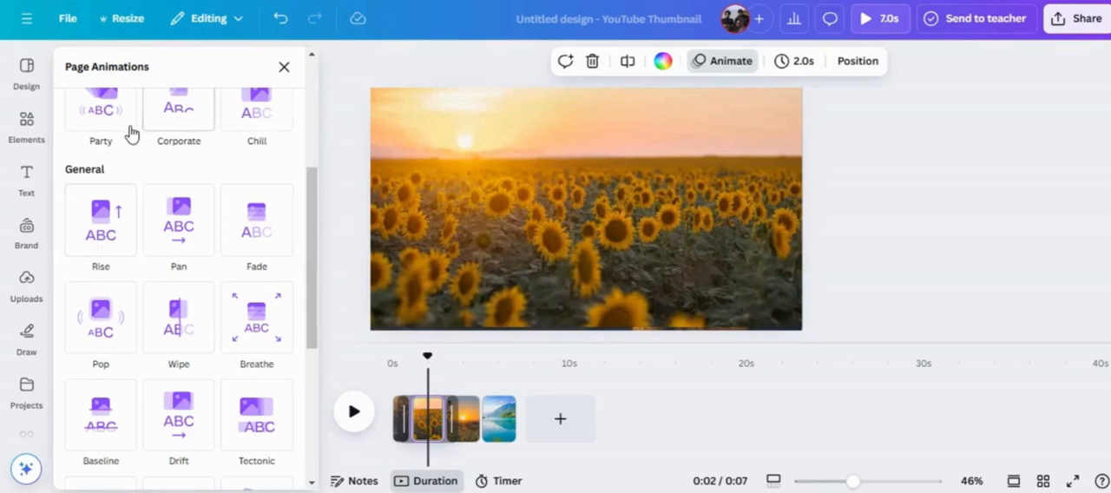
scroll(123, 141, "up", 2)
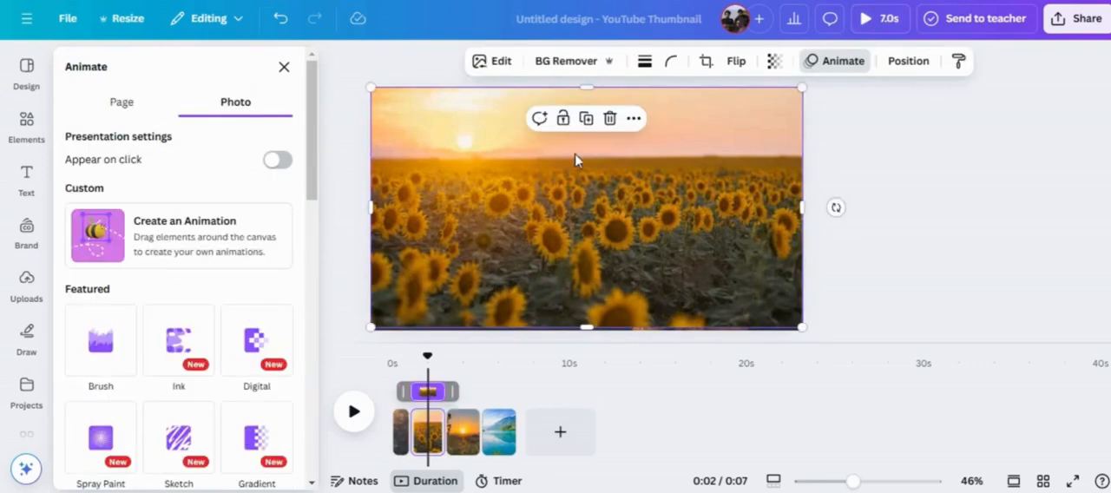
left_click(119, 340)
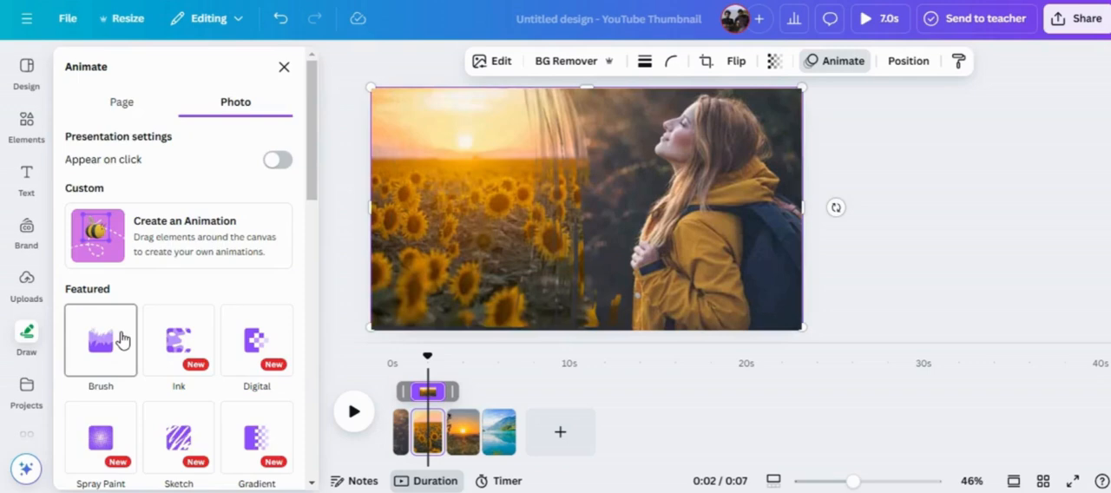
scroll(143, 356, "down", 2)
left_click(148, 359)
scroll(250, 417, "down", 2)
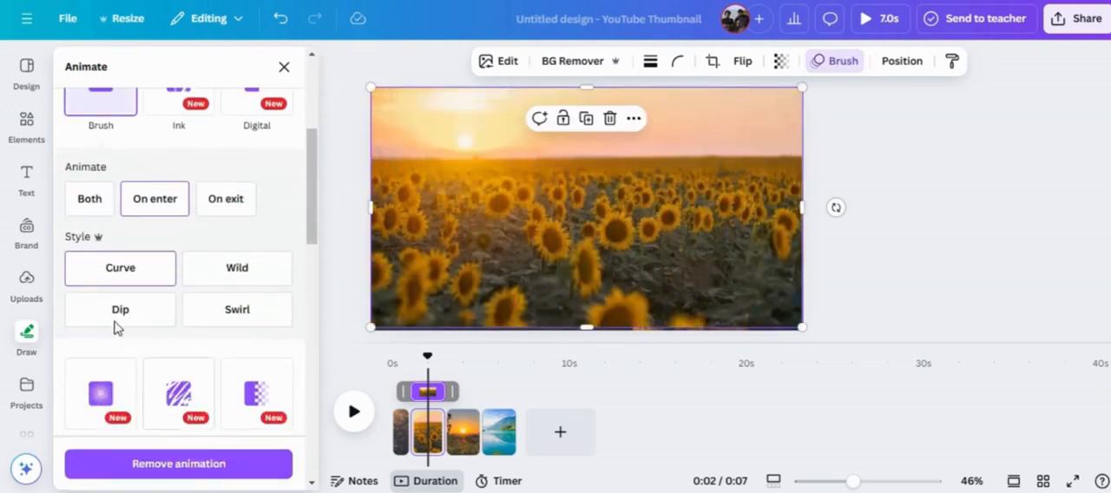
left_click(266, 275)
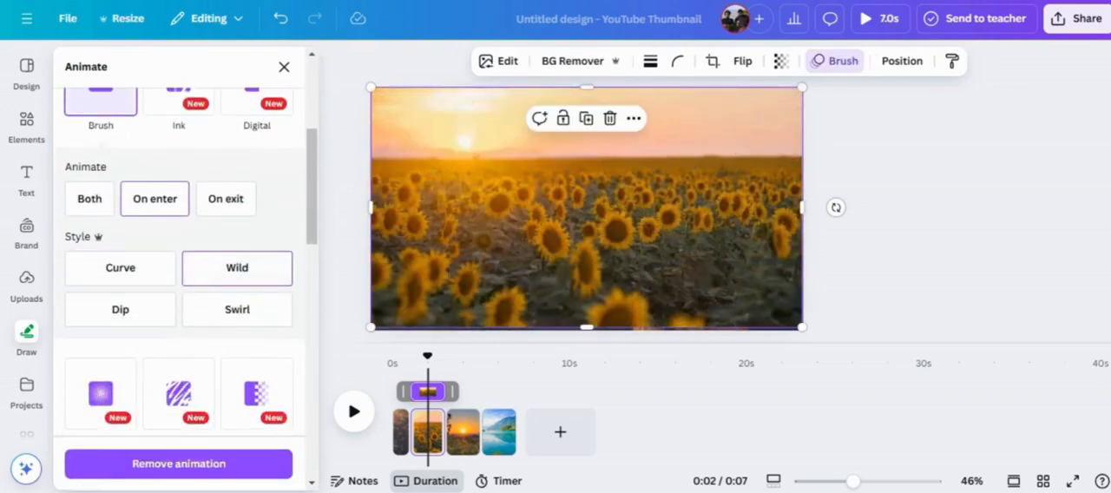
Apply the Brush animation with the Dip style to the sunset photo on page 3.
scroll(216, 322, "down", 2)
scroll(182, 346, "up", 2)
left_click(456, 436)
scroll(208, 321, "up", 5)
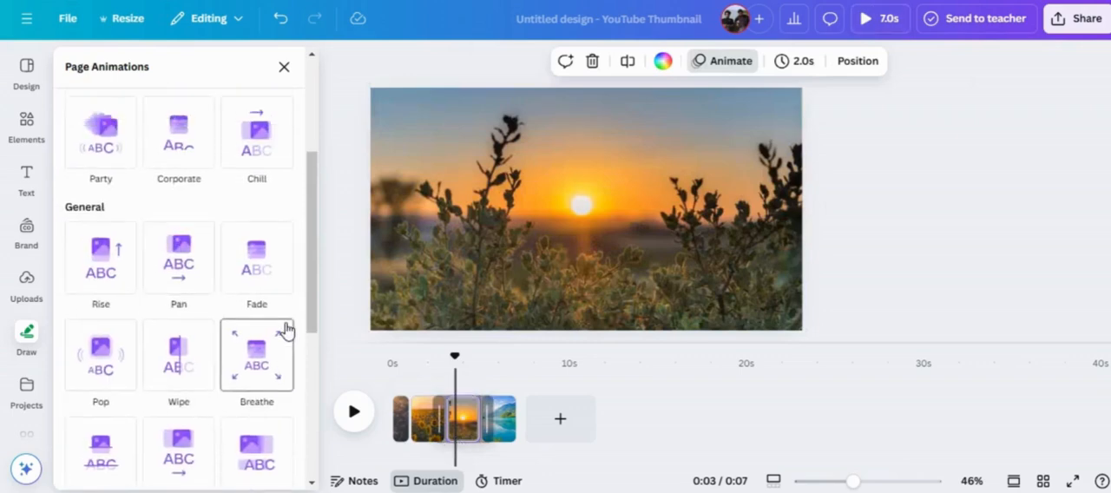
left_click(617, 204)
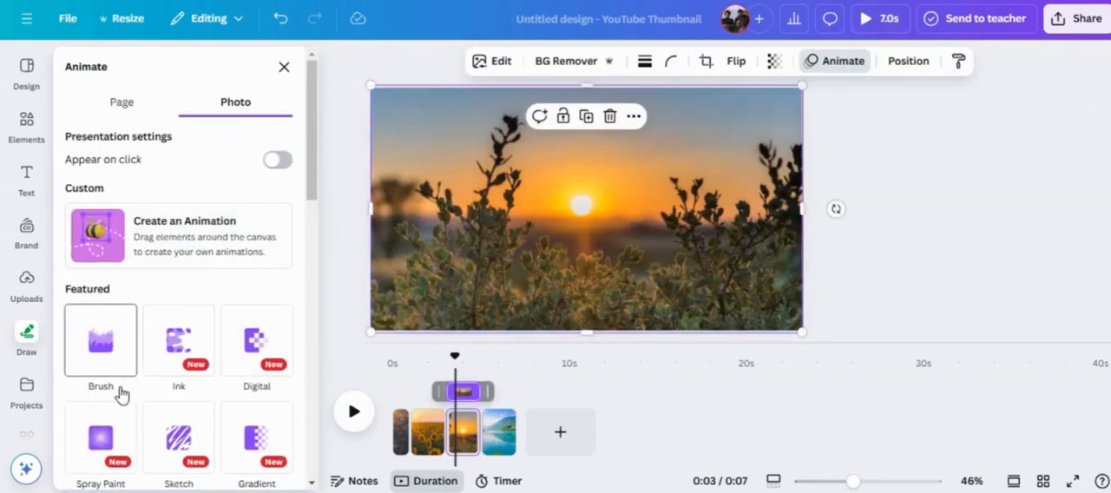
left_click(106, 347)
scroll(110, 361, "down", 3)
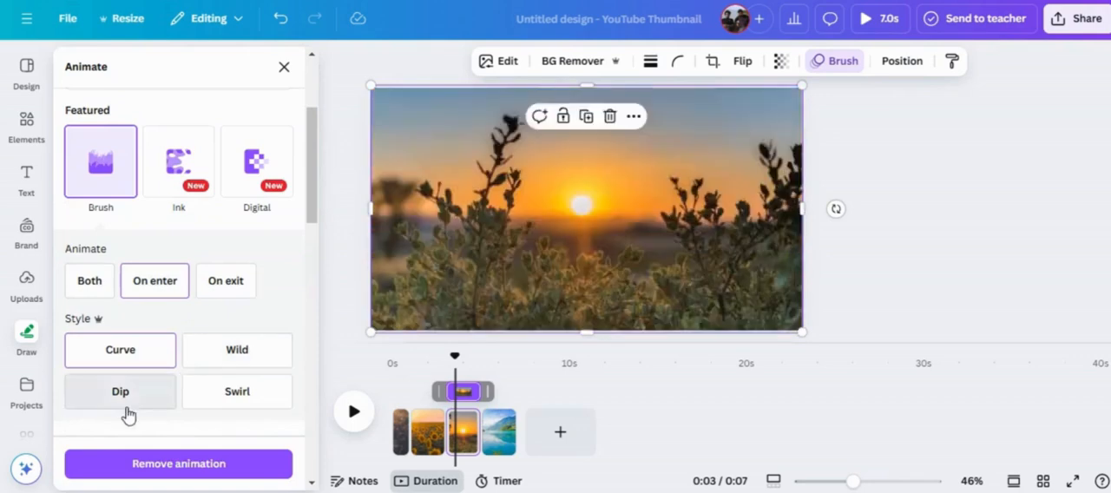
left_click(129, 402)
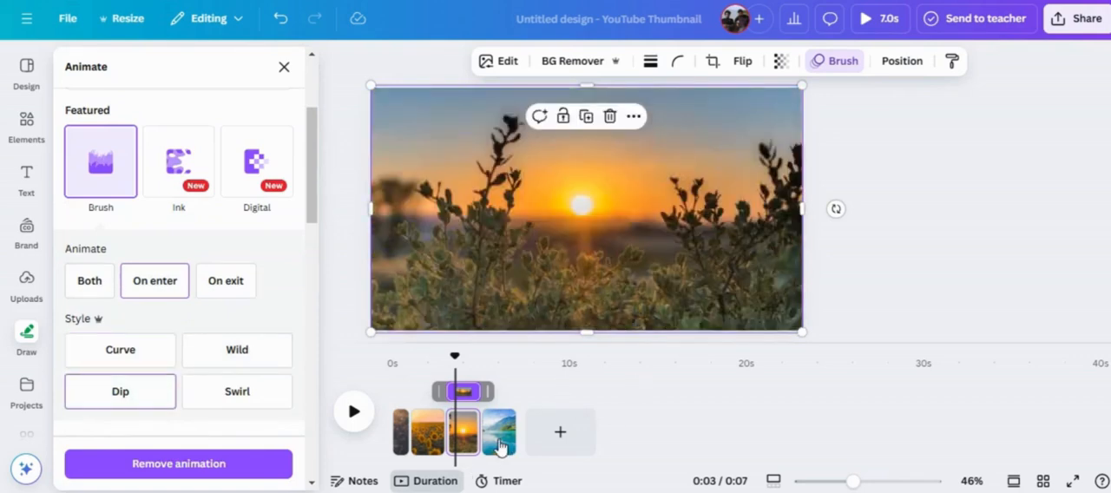
Apply the Brush animation with the Swirl style to the lake photo on page 4.
left_click(500, 445)
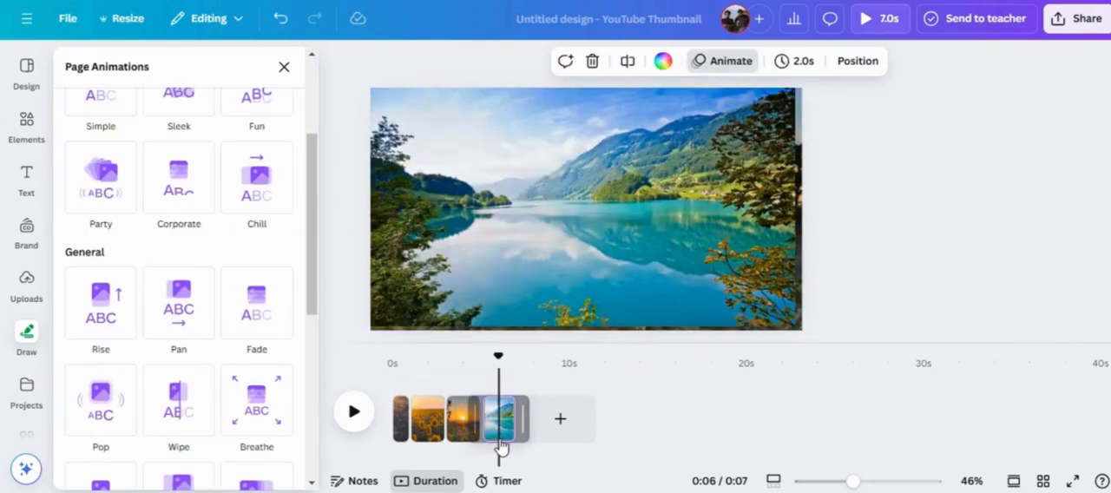
left_click(580, 244)
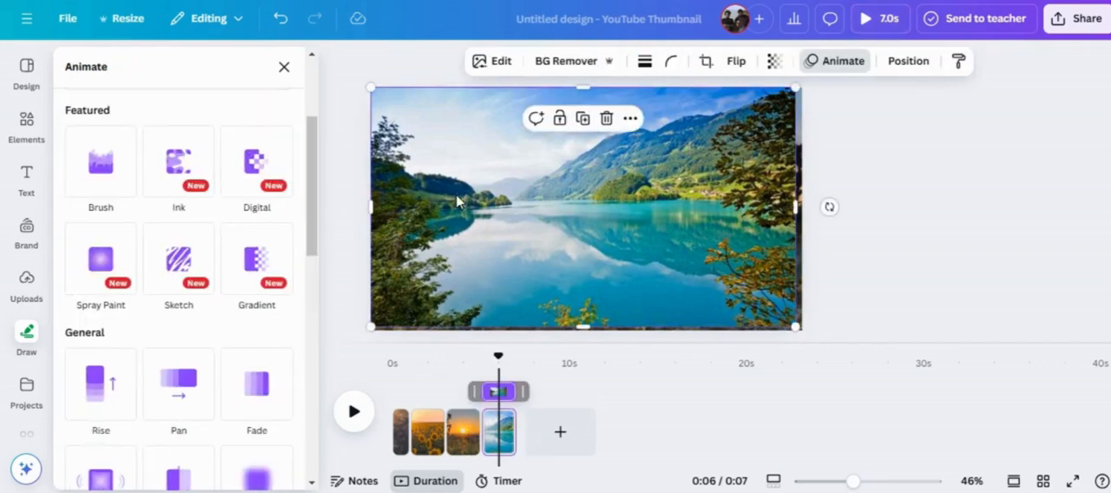
left_click(99, 178)
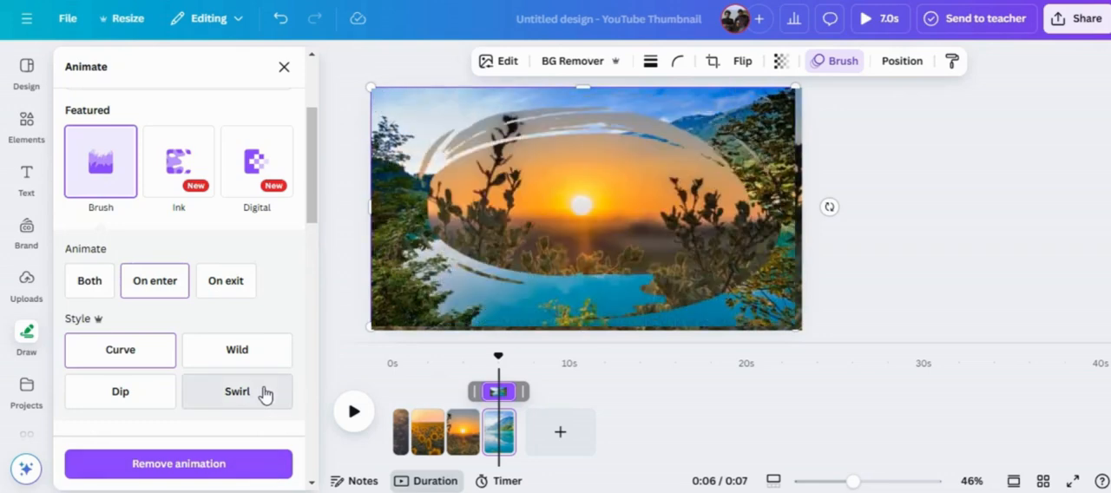
left_click(265, 394)
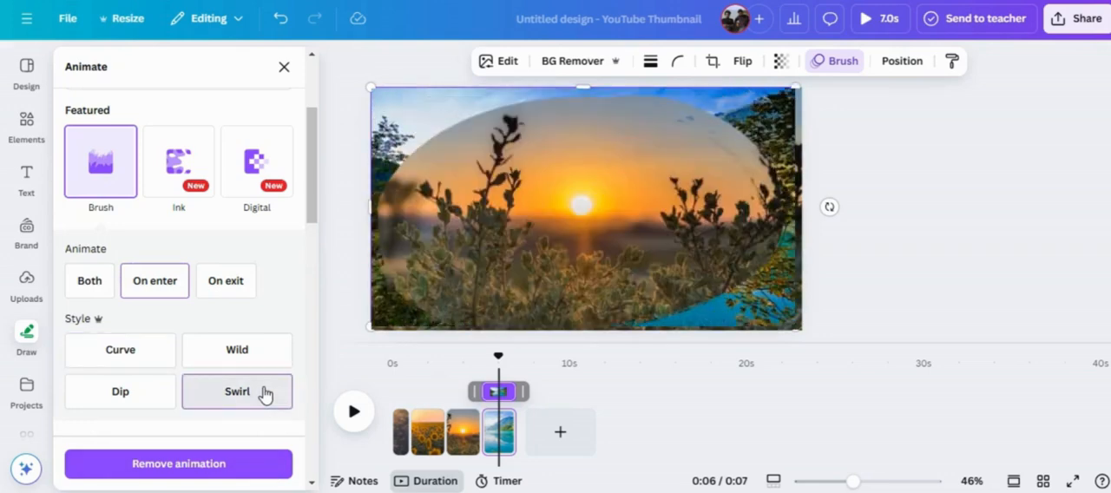